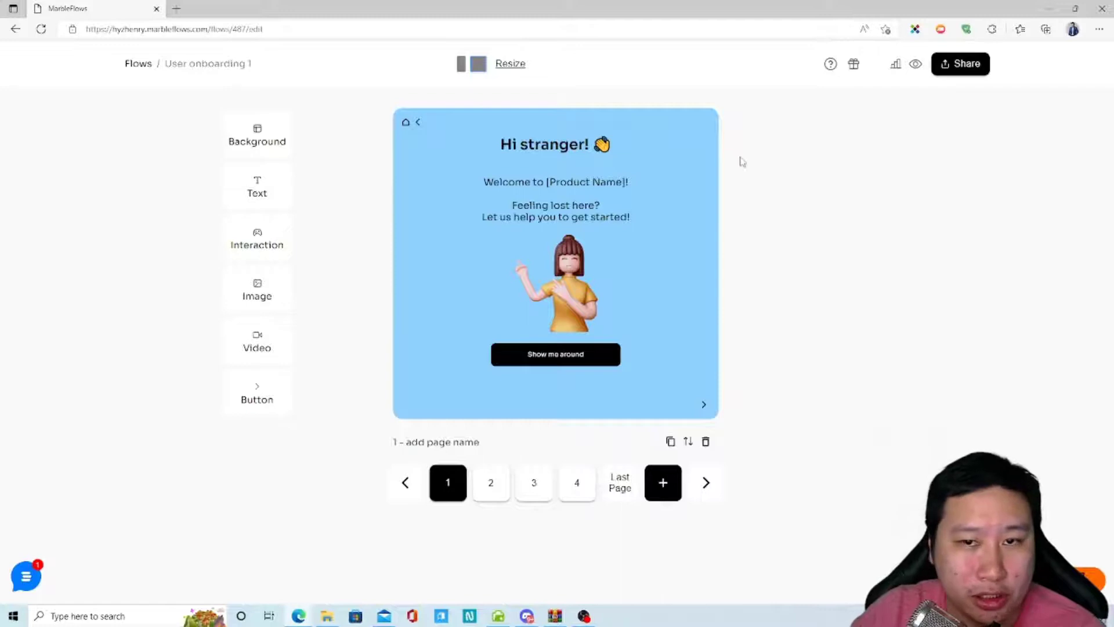
Glance at the User onboarding 1 flow's Background options, then return to the Flows list.
click(257, 129)
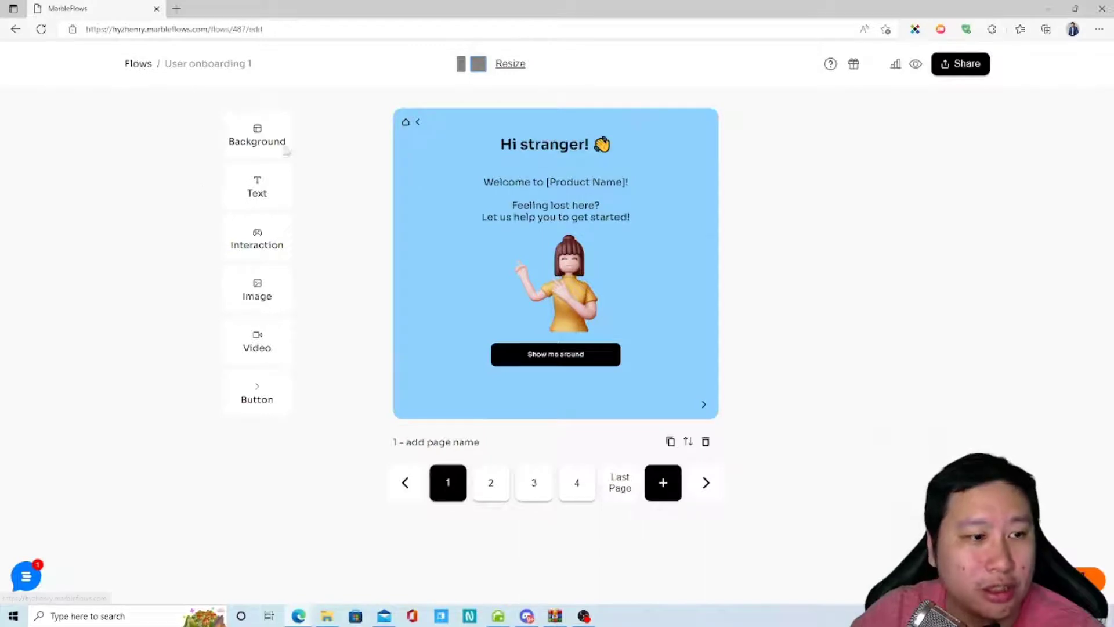
click(139, 65)
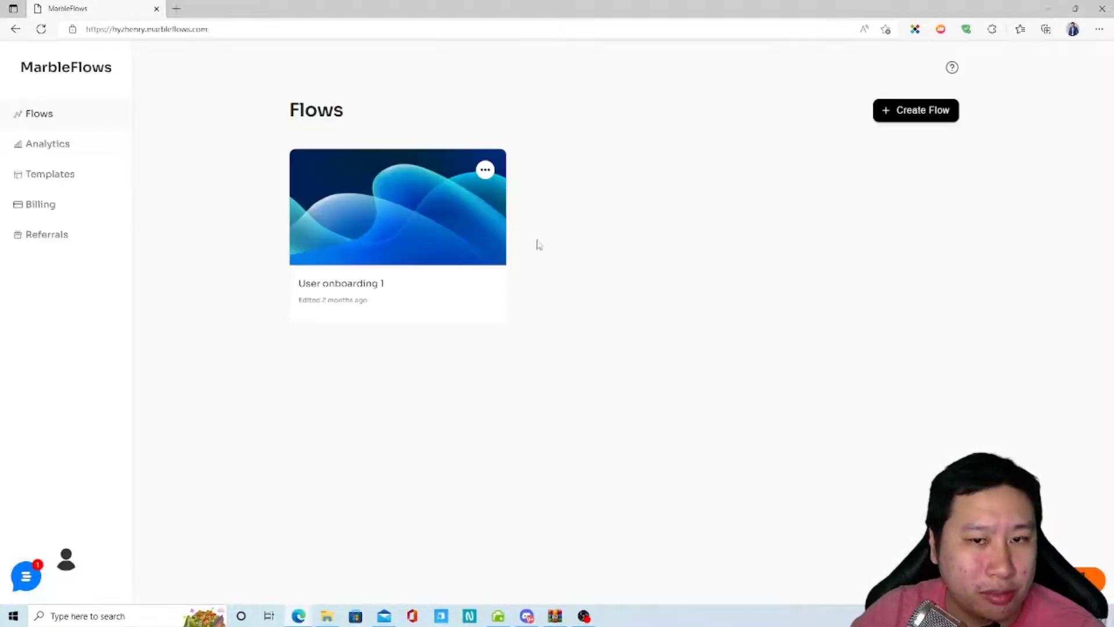
Create a new flow and apply the first pastel gradient template background to all pages.
click(910, 113)
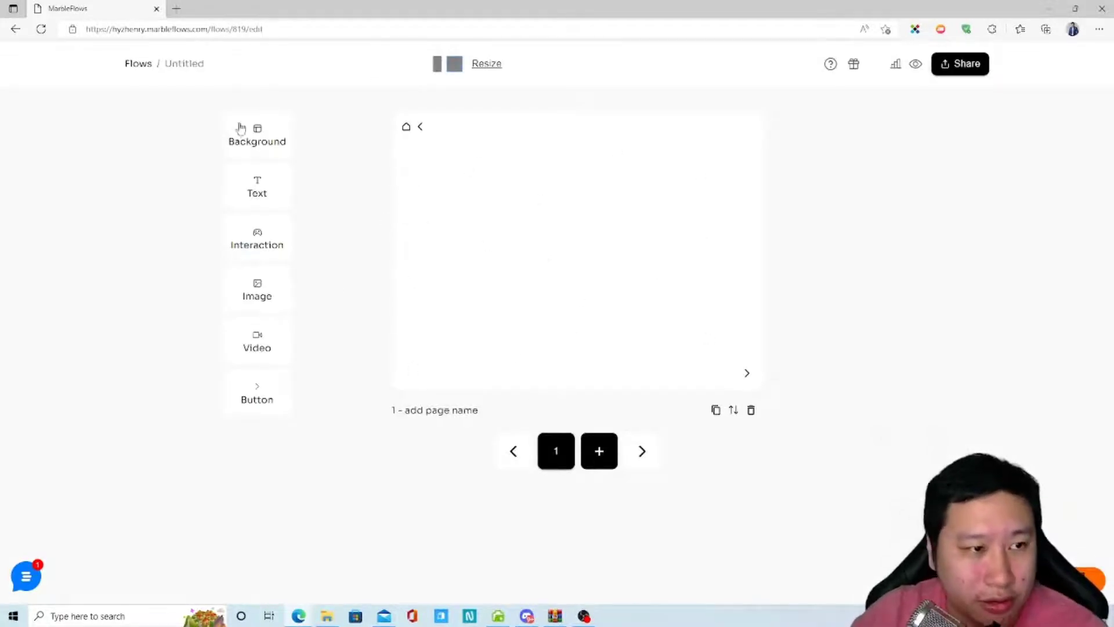
click(249, 142)
click(356, 272)
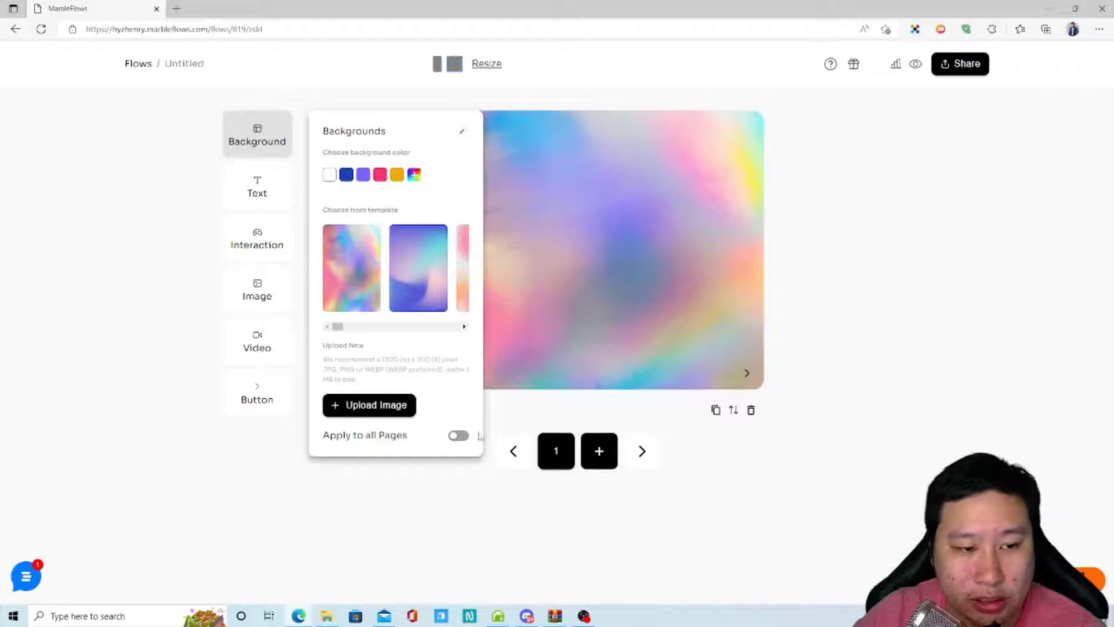
click(458, 436)
click(873, 262)
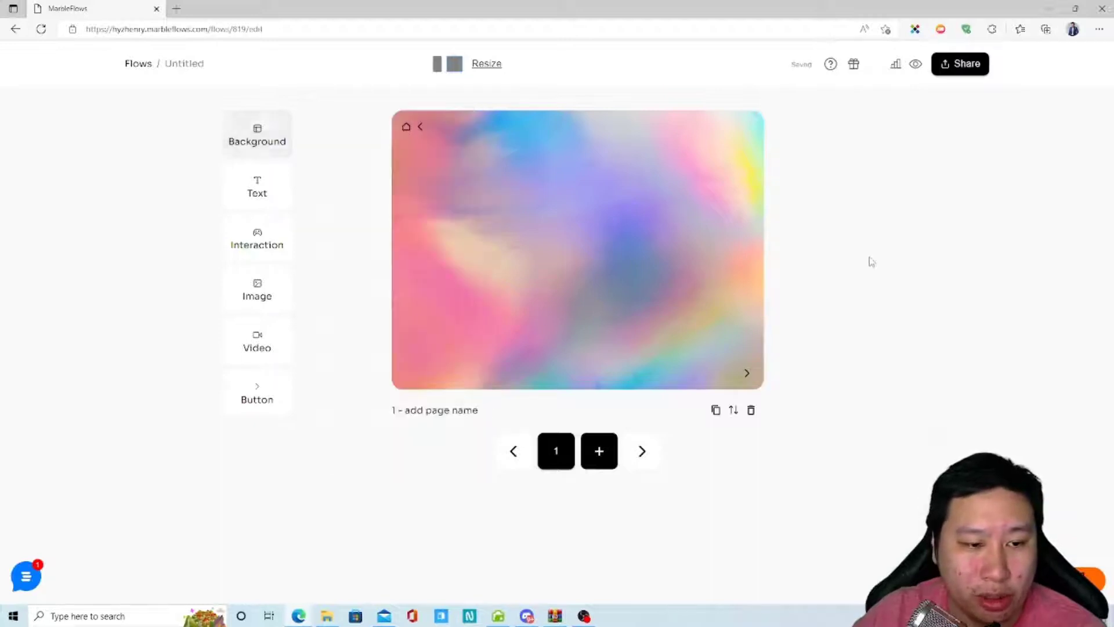
click(279, 145)
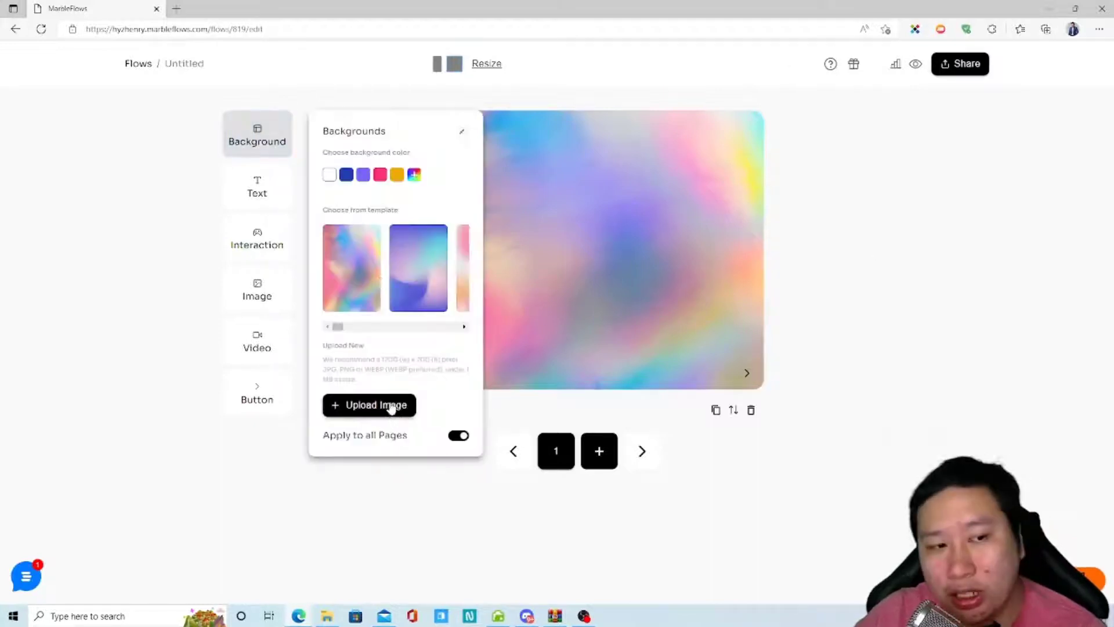
click(833, 223)
click(227, 202)
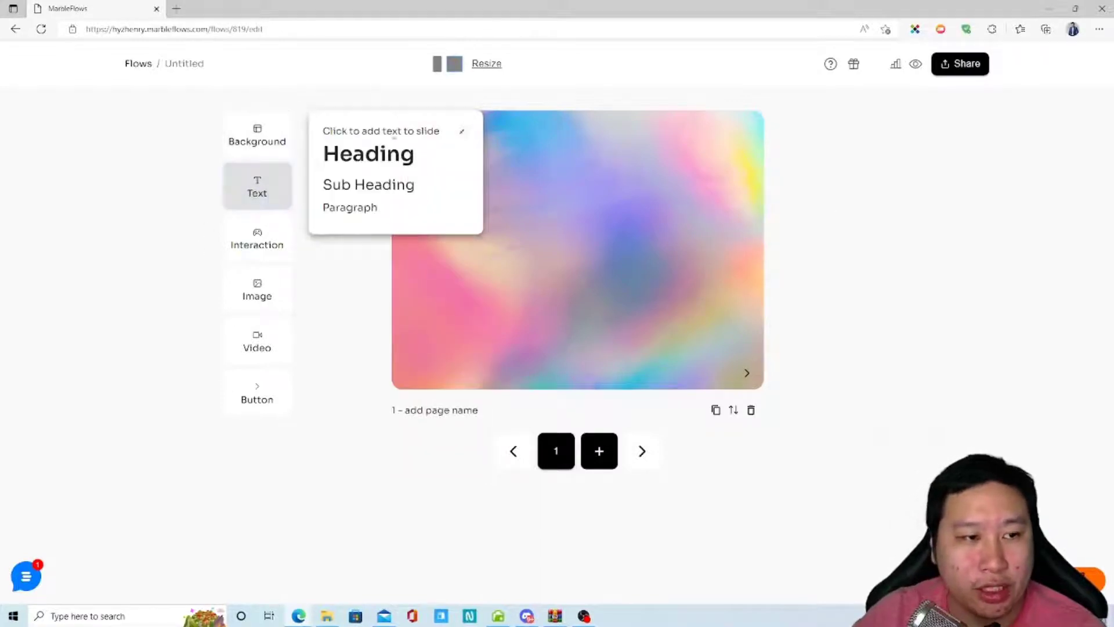
Drag Heading blocks onto the slide, then delete the duplicates so one Heading remains.
click(388, 156)
drag(382, 156, 654, 249)
drag(373, 158, 576, 171)
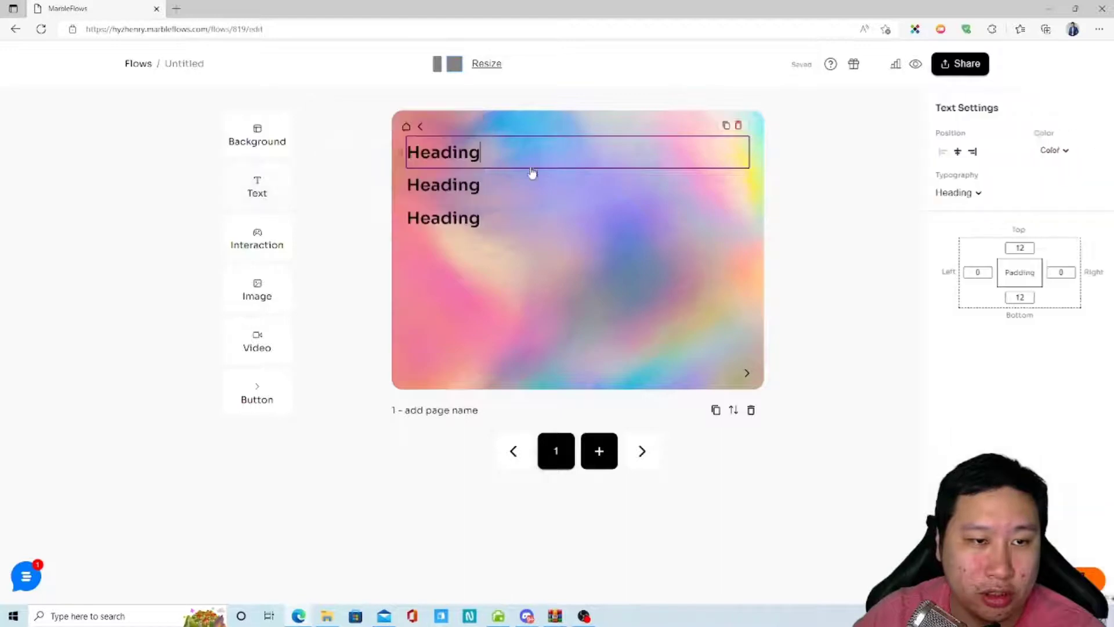
click(714, 187)
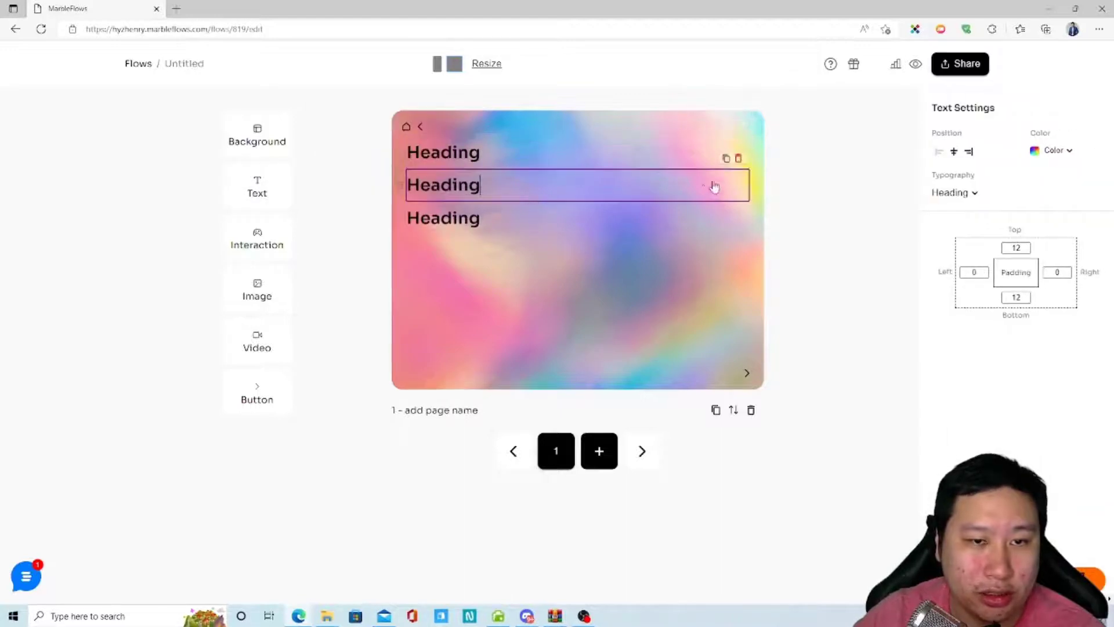
click(738, 159)
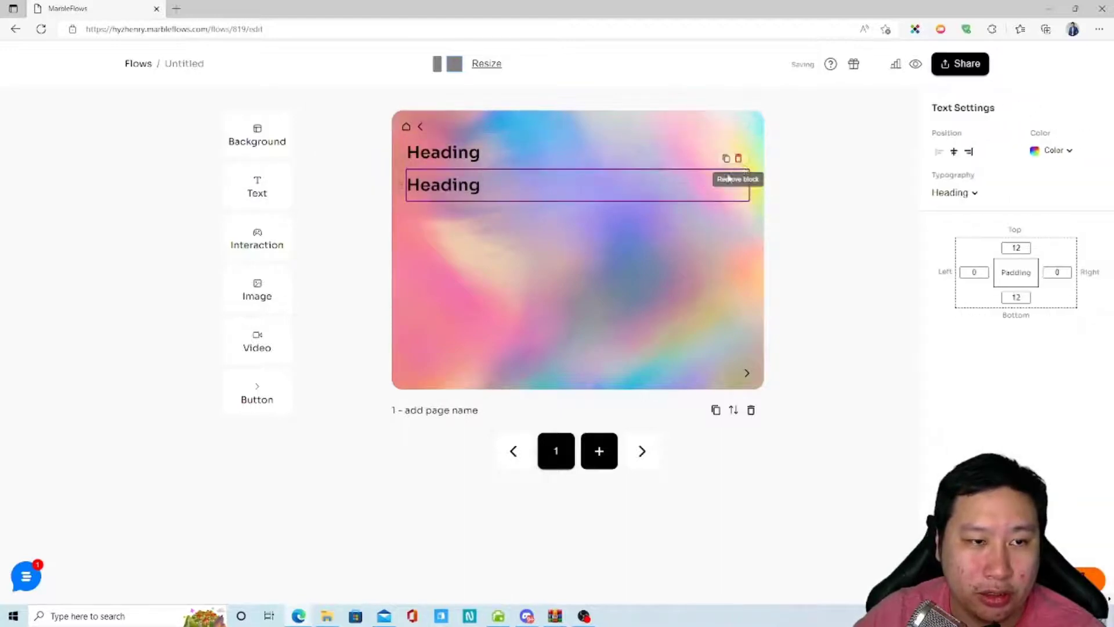
click(738, 159)
click(471, 167)
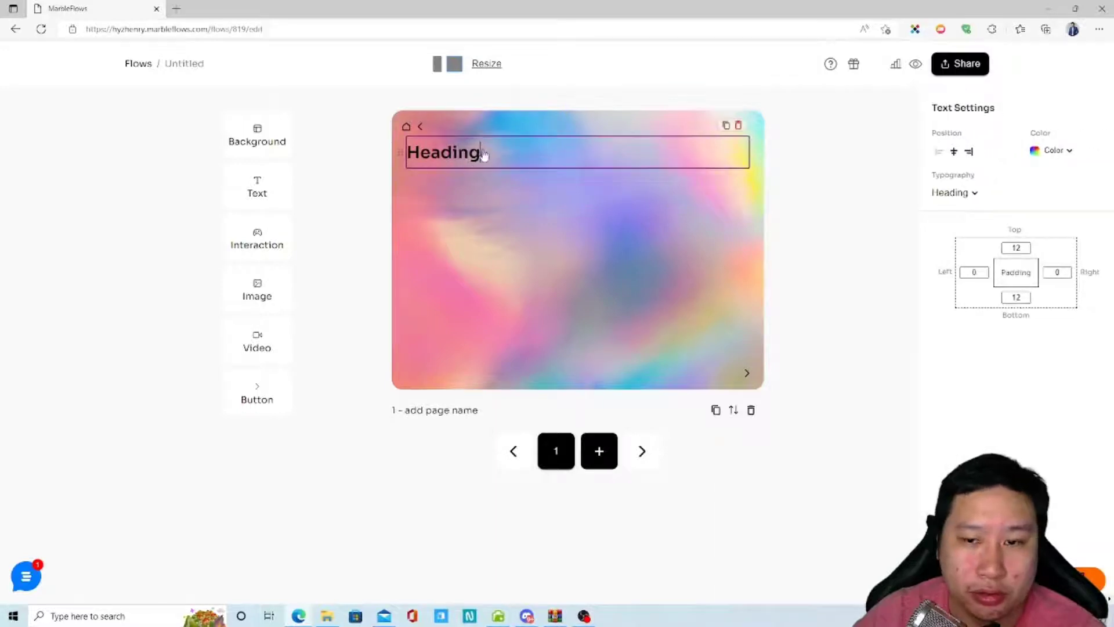
drag(488, 154, 412, 161)
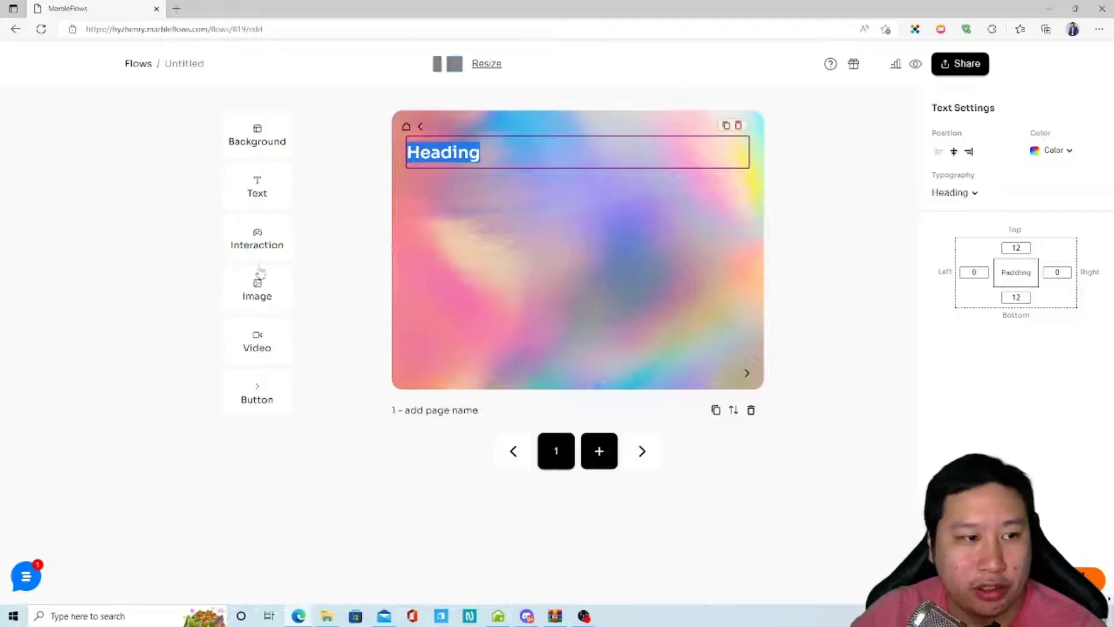
click(318, 230)
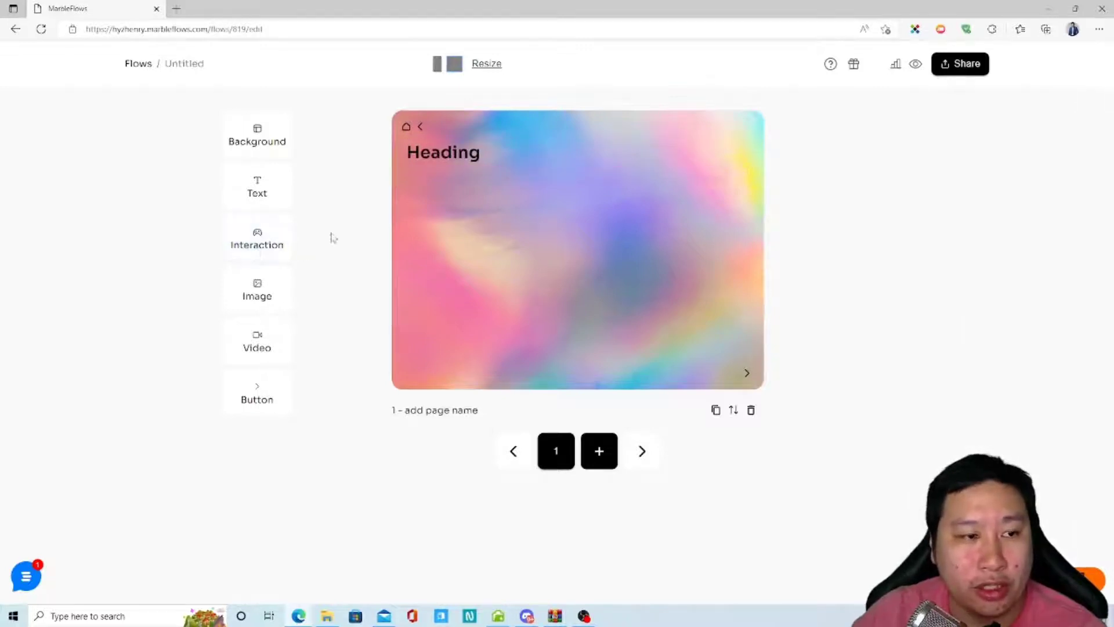
click(262, 243)
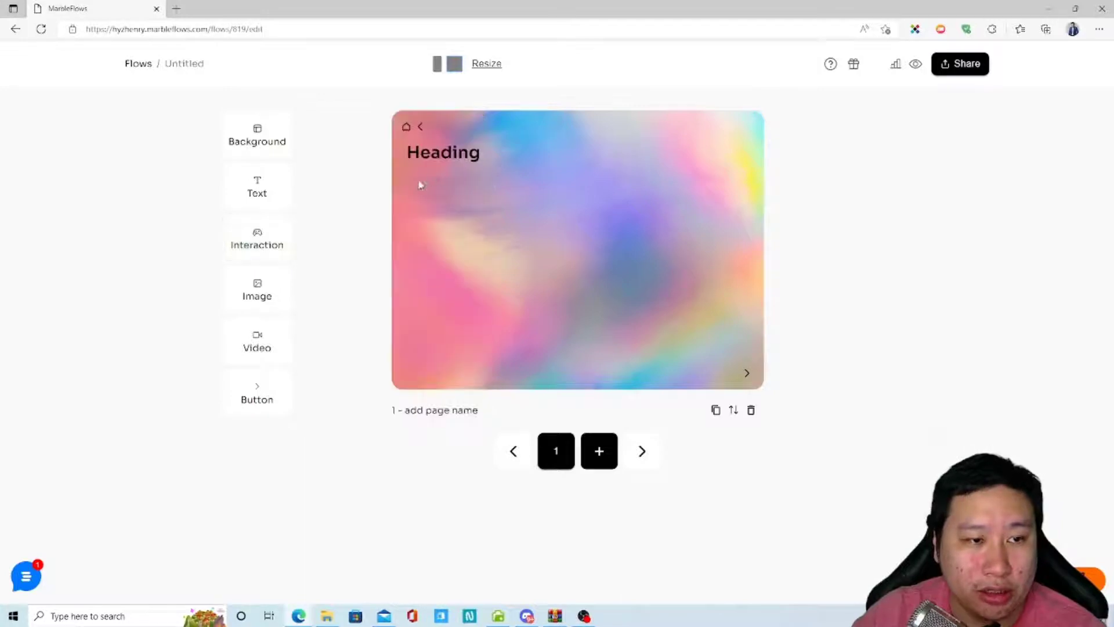
click(254, 243)
Add a Block Of Buttons and set its Option Type to With Emoji.
click(369, 160)
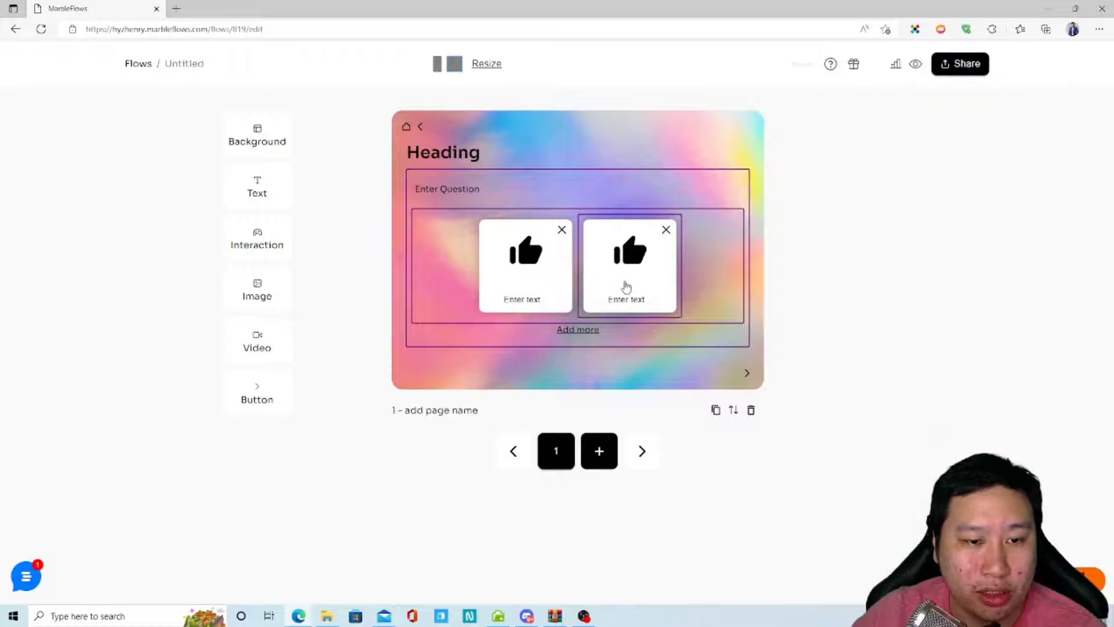
click(622, 283)
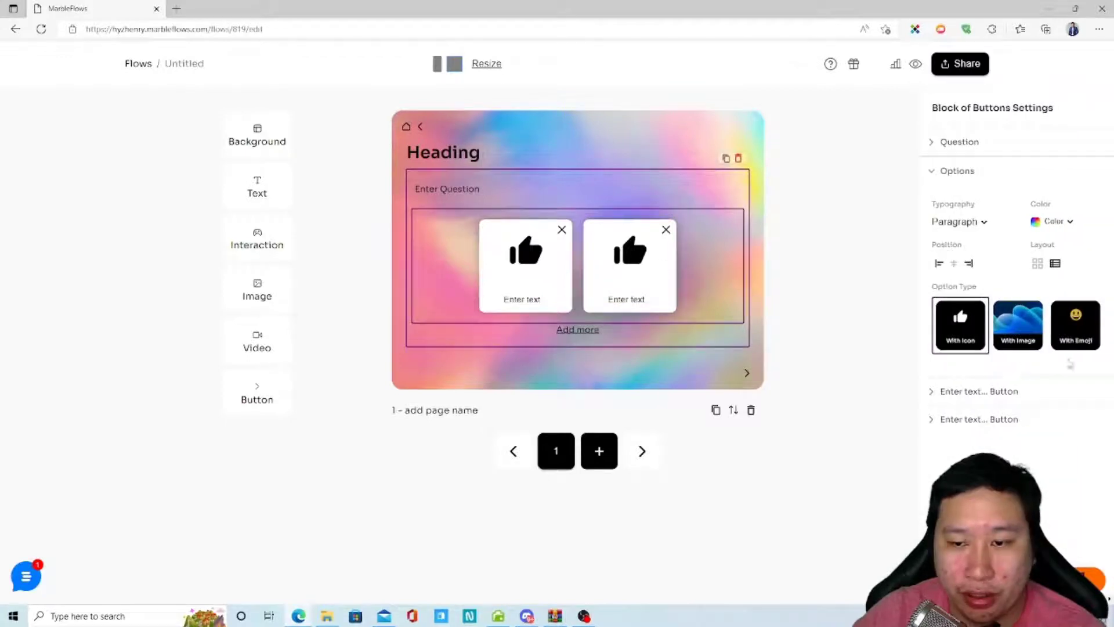
click(1082, 330)
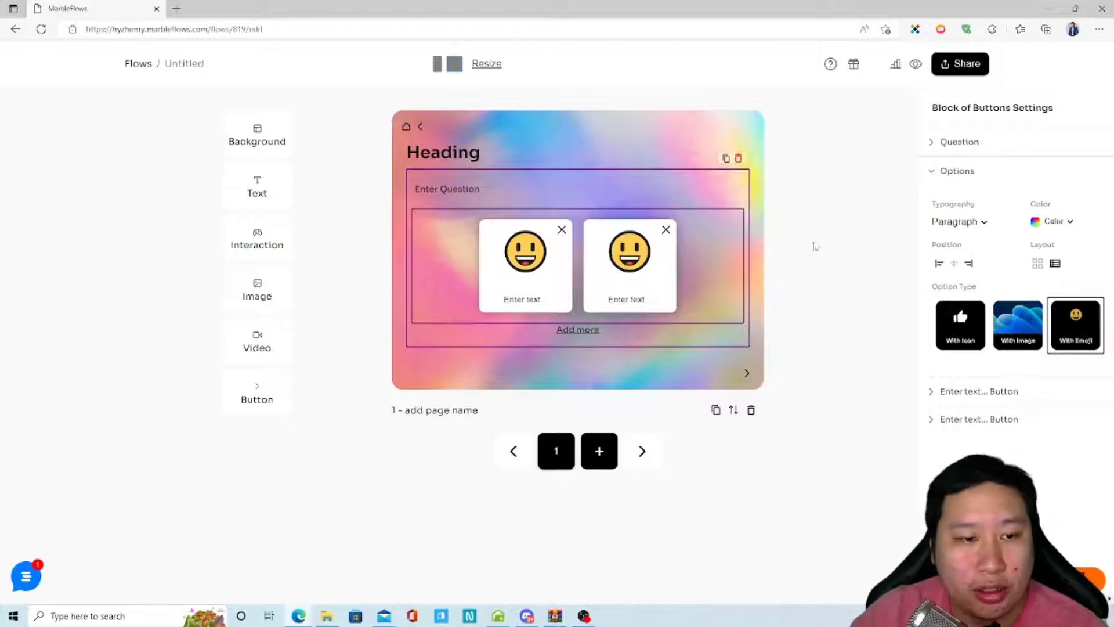
click(255, 185)
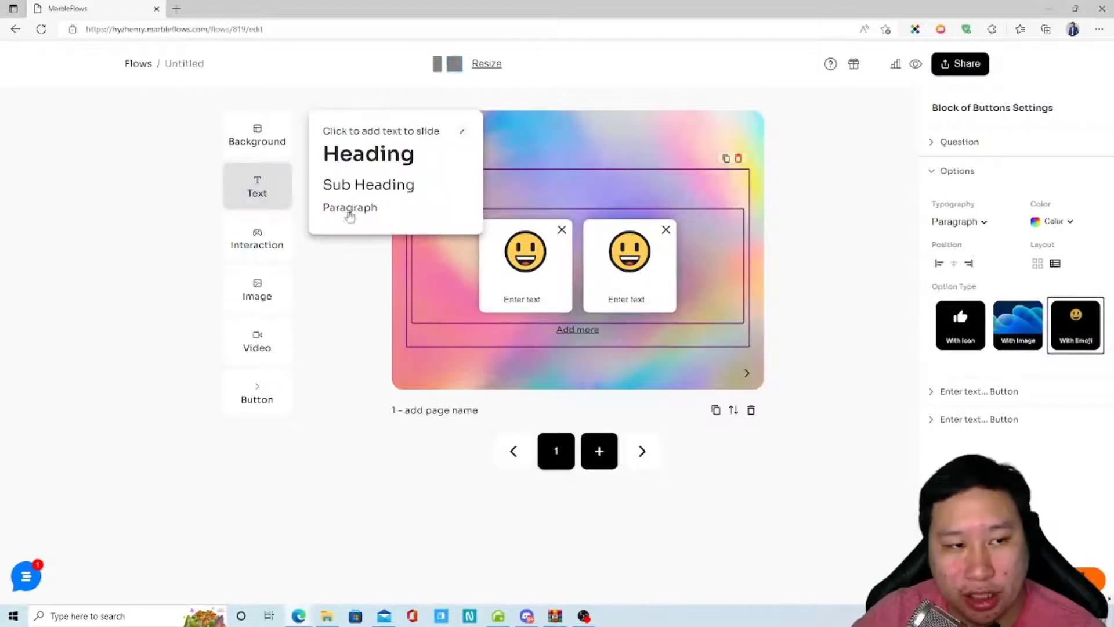
click(249, 244)
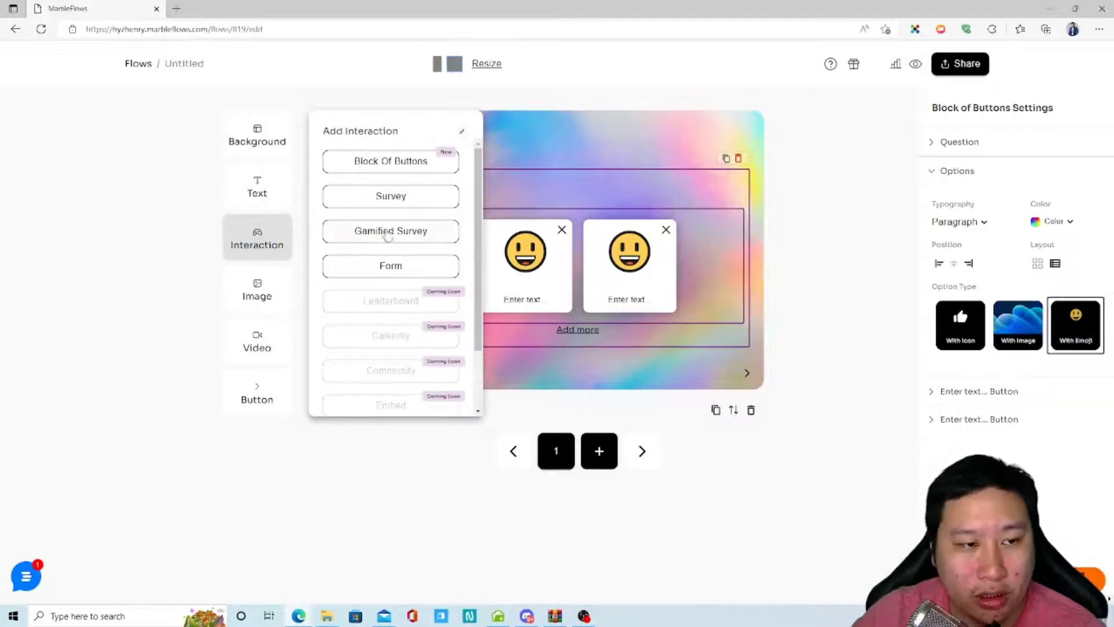
Add a Gamified Survey below the emoji buttons and open its question settings.
click(387, 232)
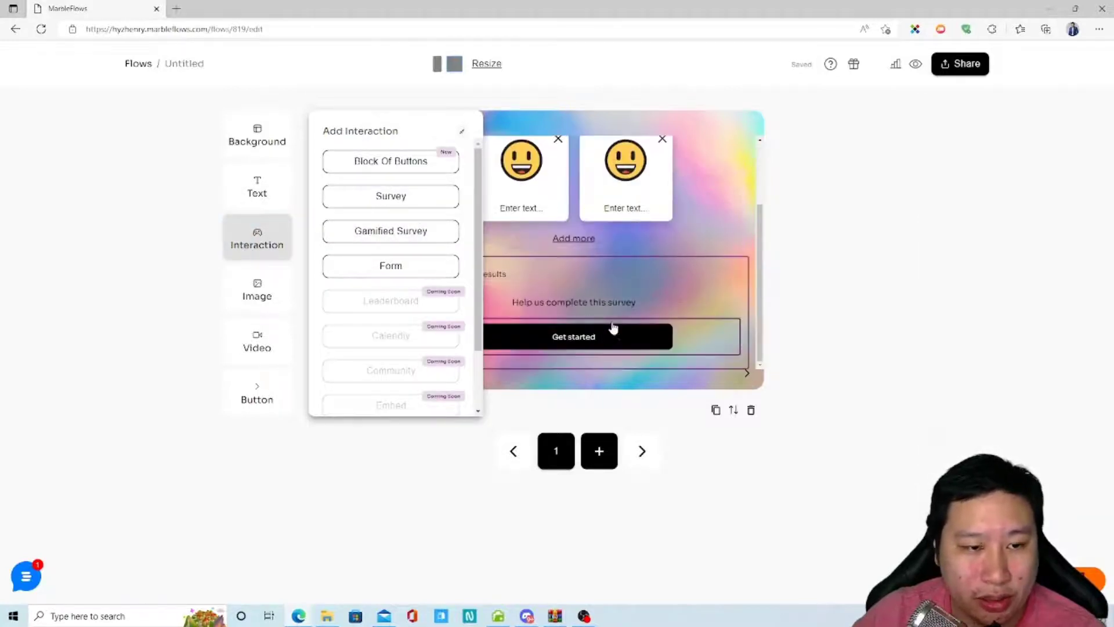
click(464, 132)
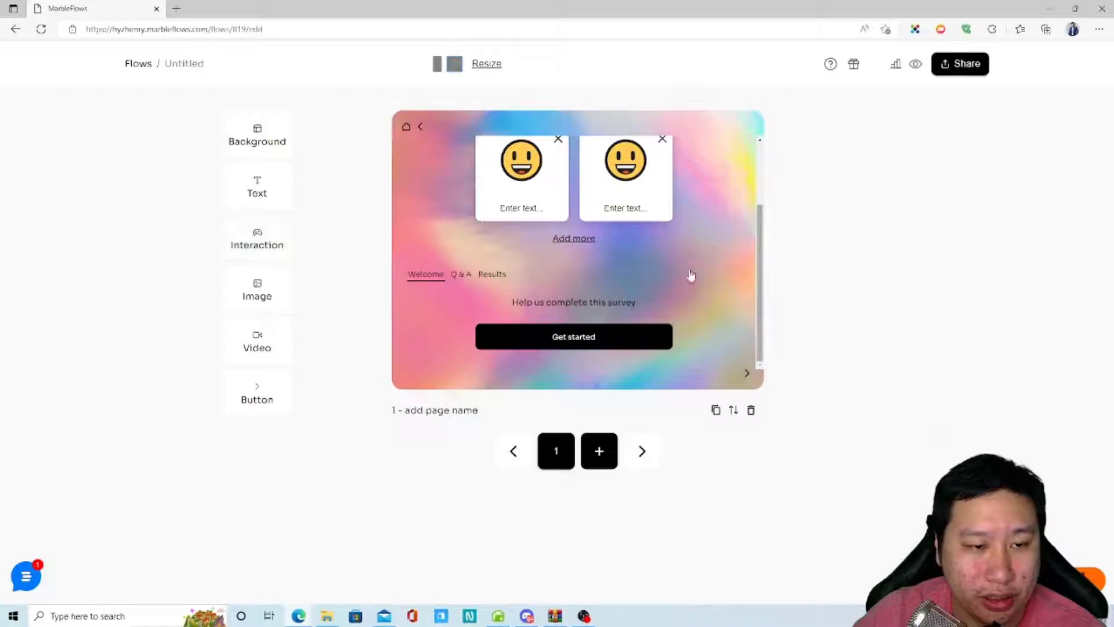
click(565, 341)
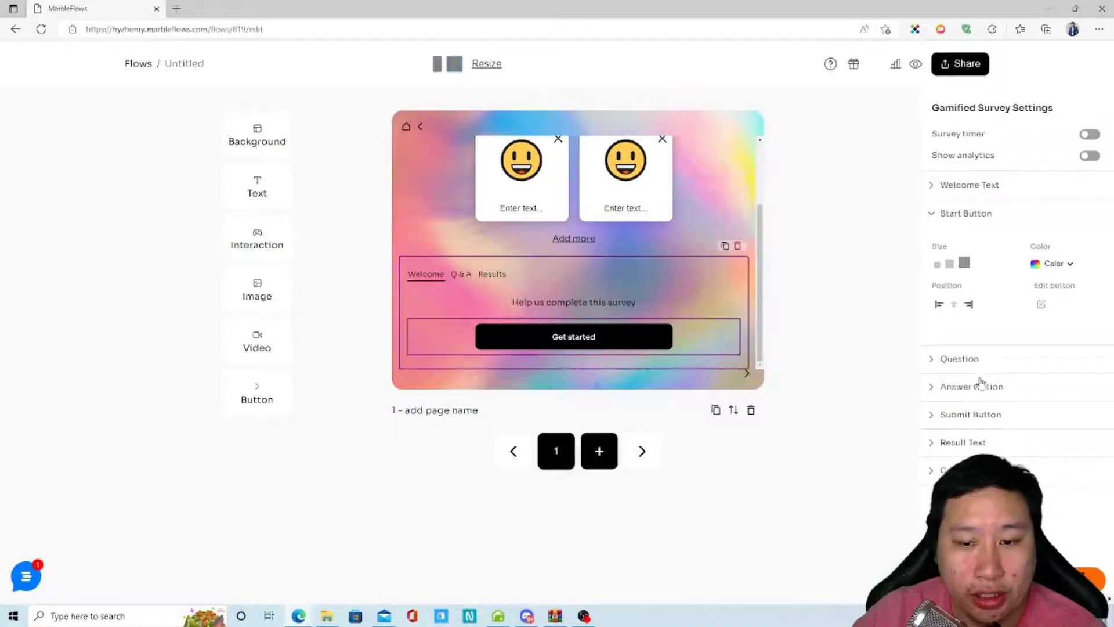
click(959, 358)
scroll(638, 354, down, 1)
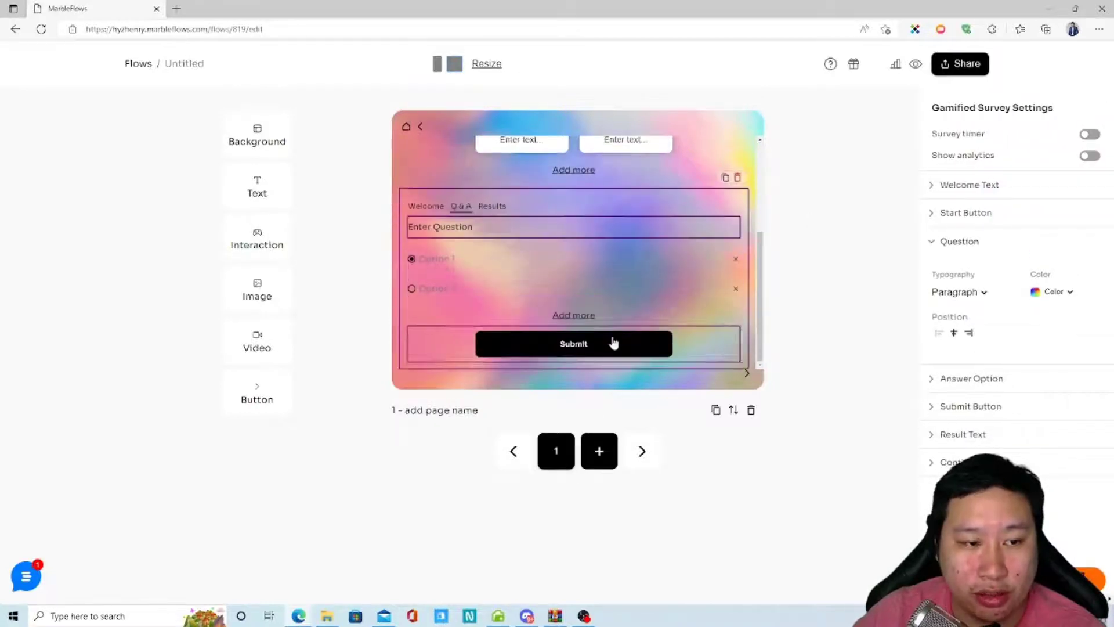
Review the survey's answer, submit, result and continue settings, then add two more answer options.
click(991, 378)
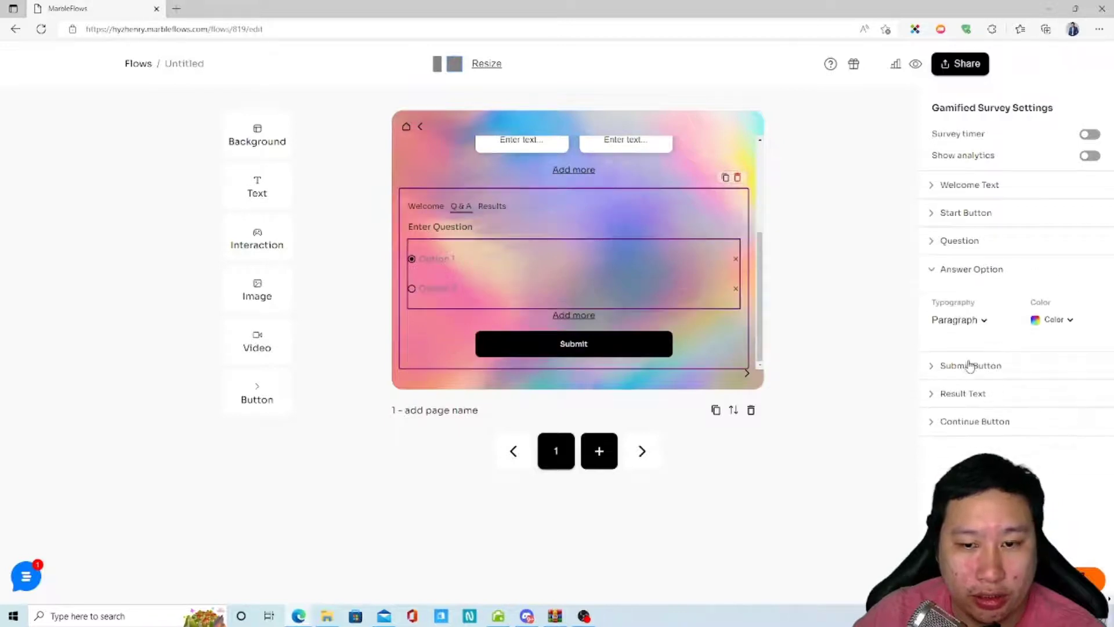
click(969, 366)
click(959, 443)
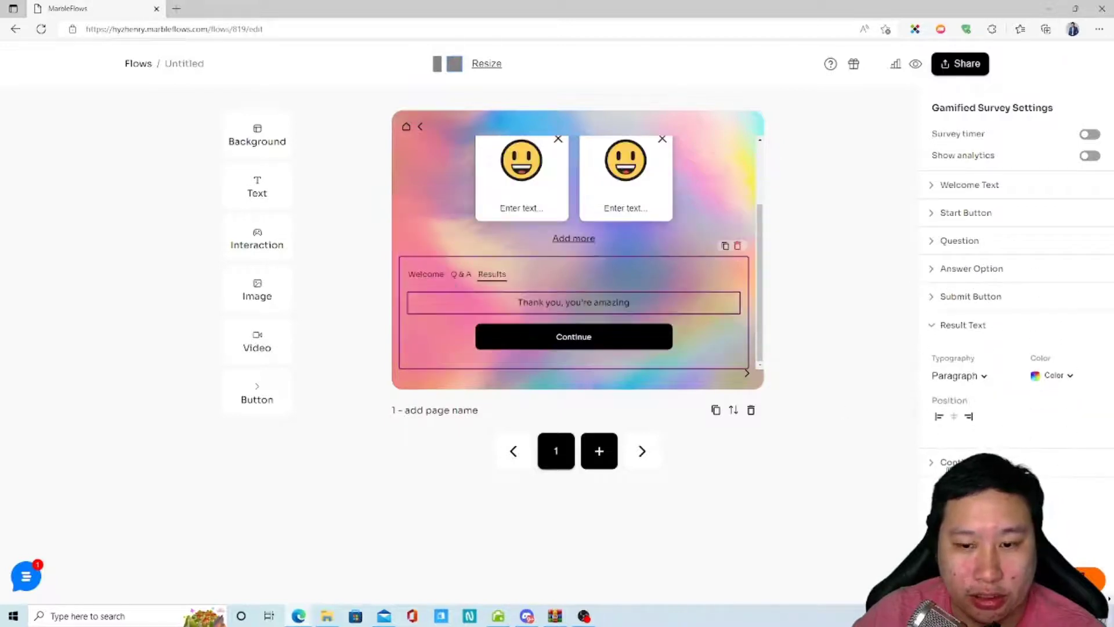
click(957, 462)
click(980, 268)
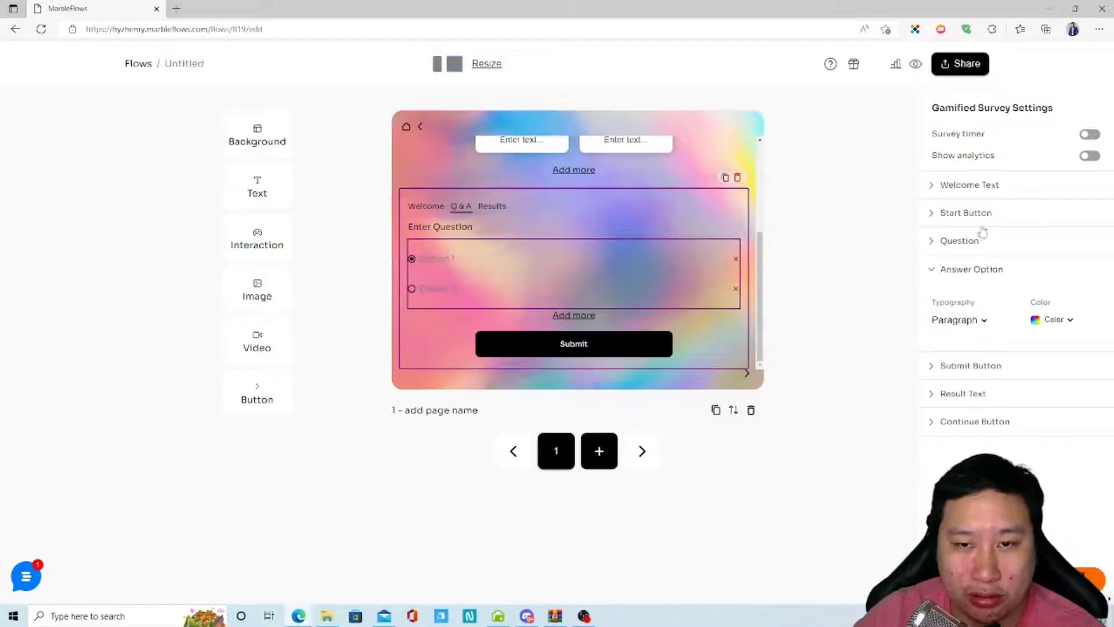
click(957, 244)
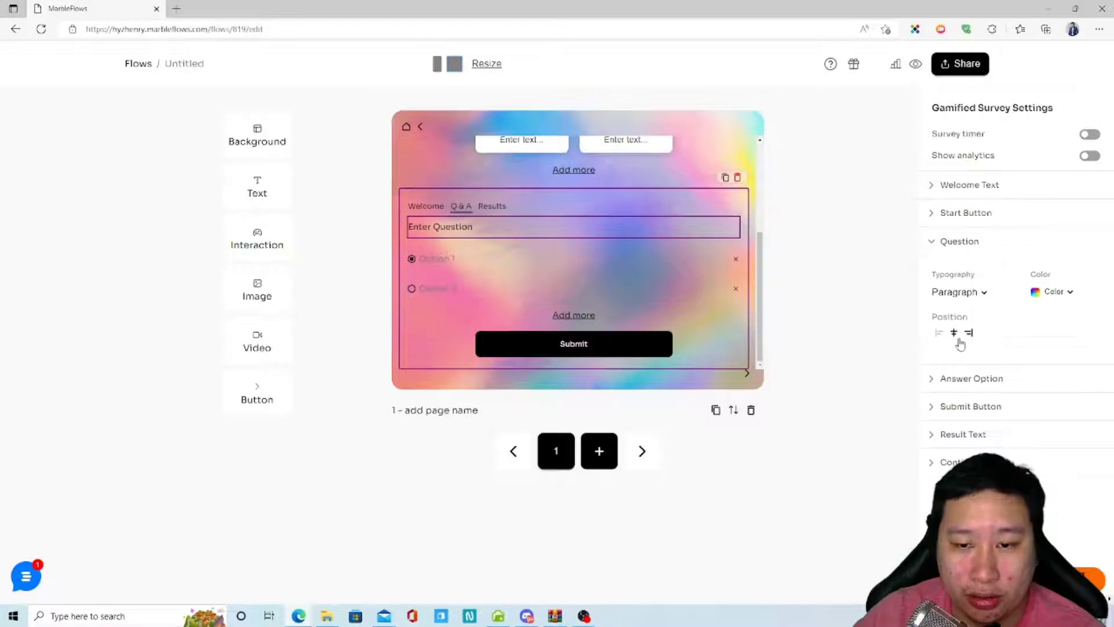
click(559, 315)
click(591, 346)
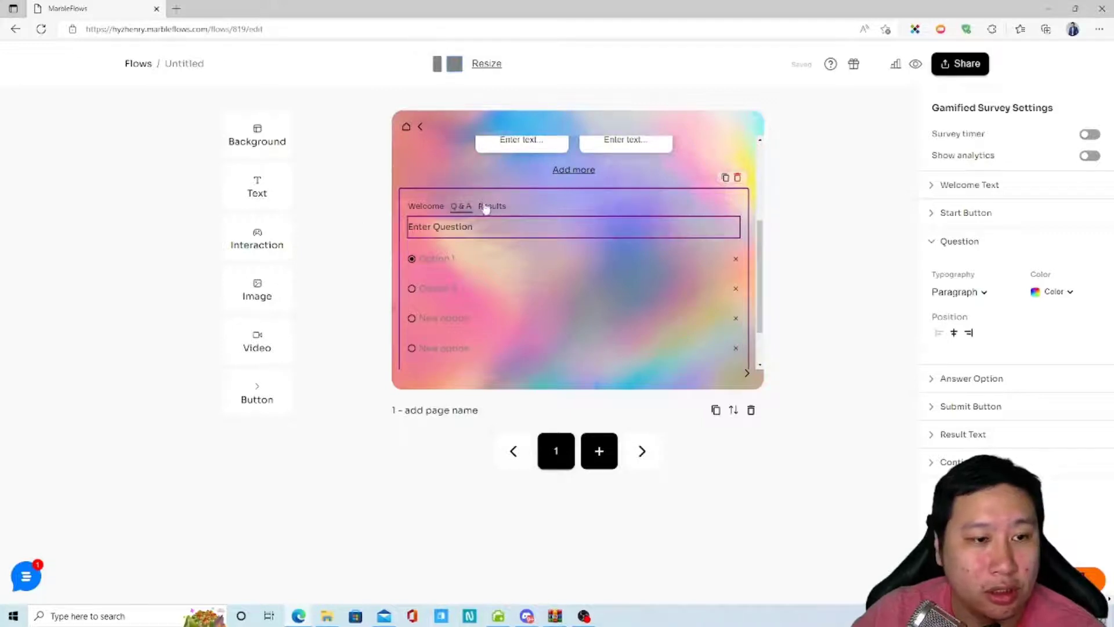
Add another survey block with two answer options below the gamified survey and open its settings.
click(252, 244)
click(378, 267)
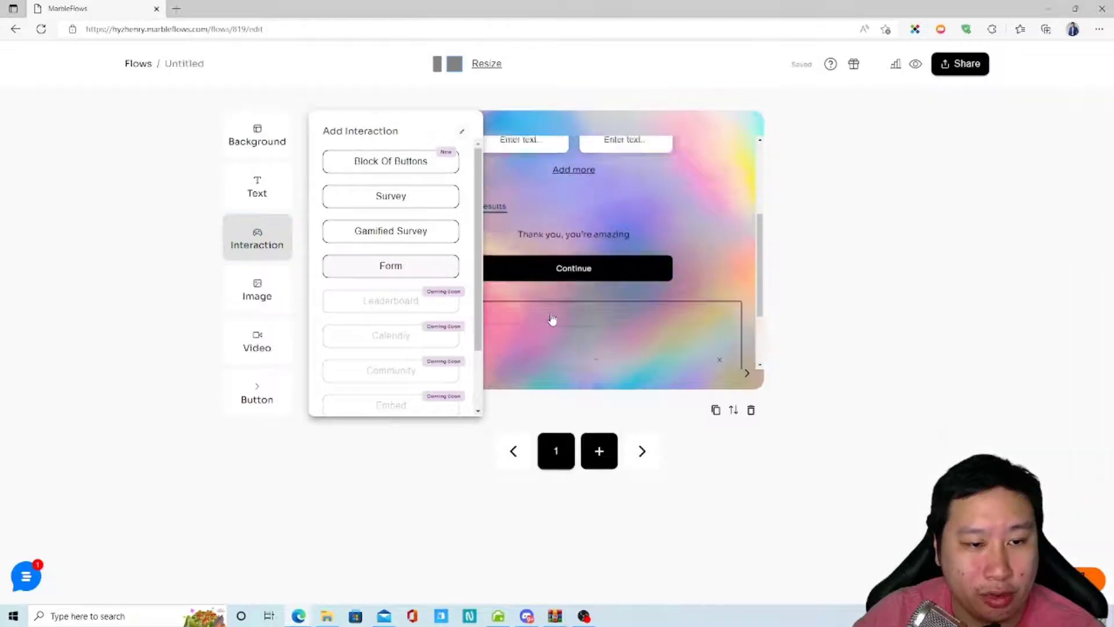
scroll(551, 319, down, 3)
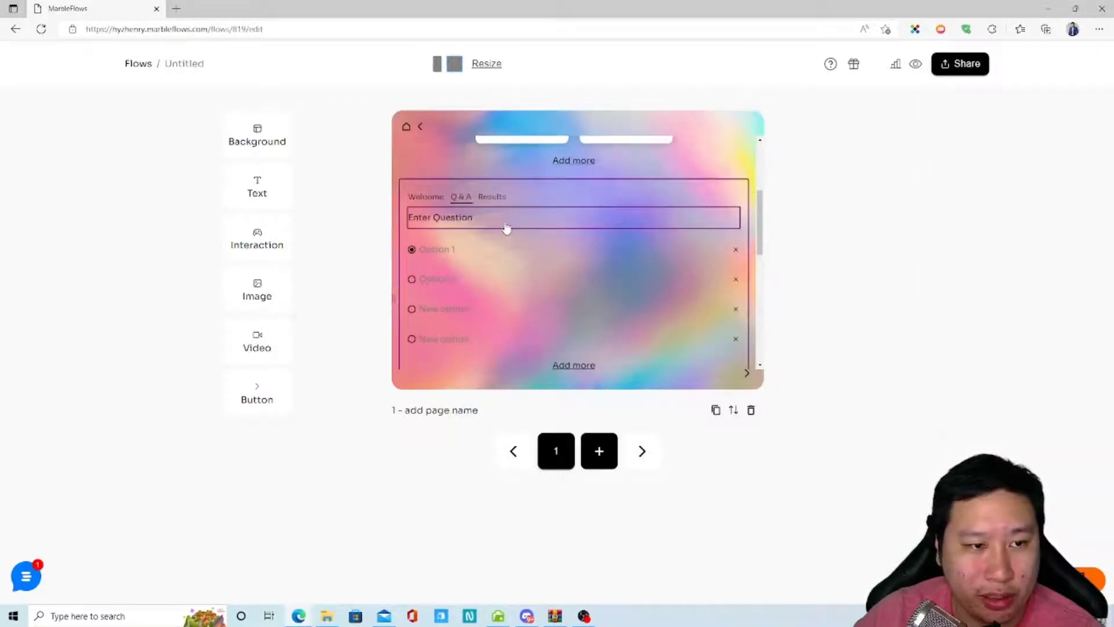
click(492, 198)
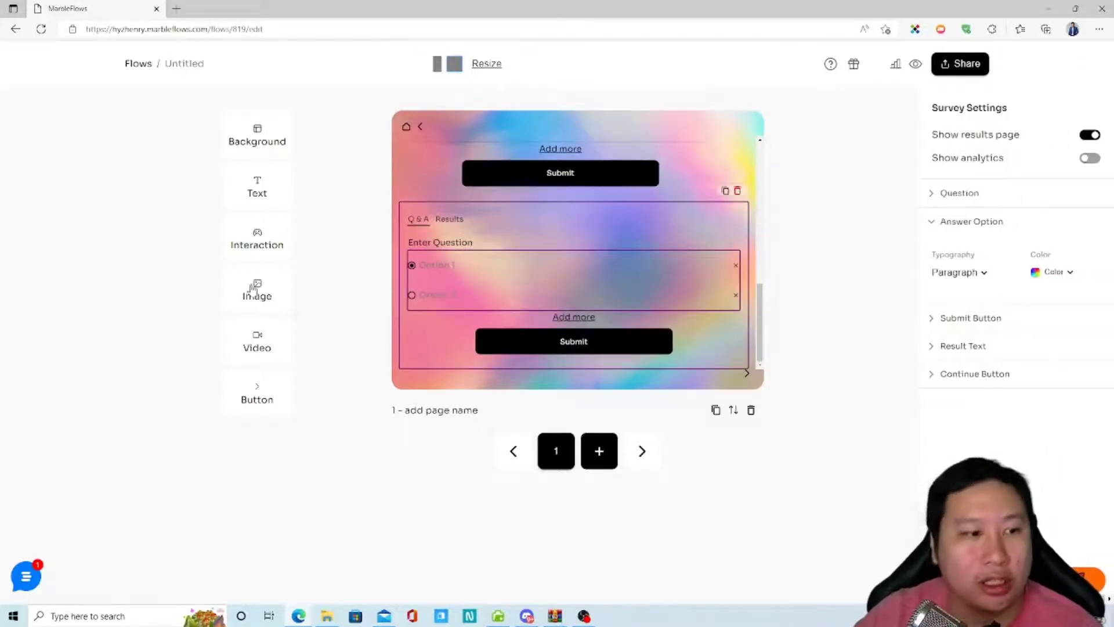
click(258, 292)
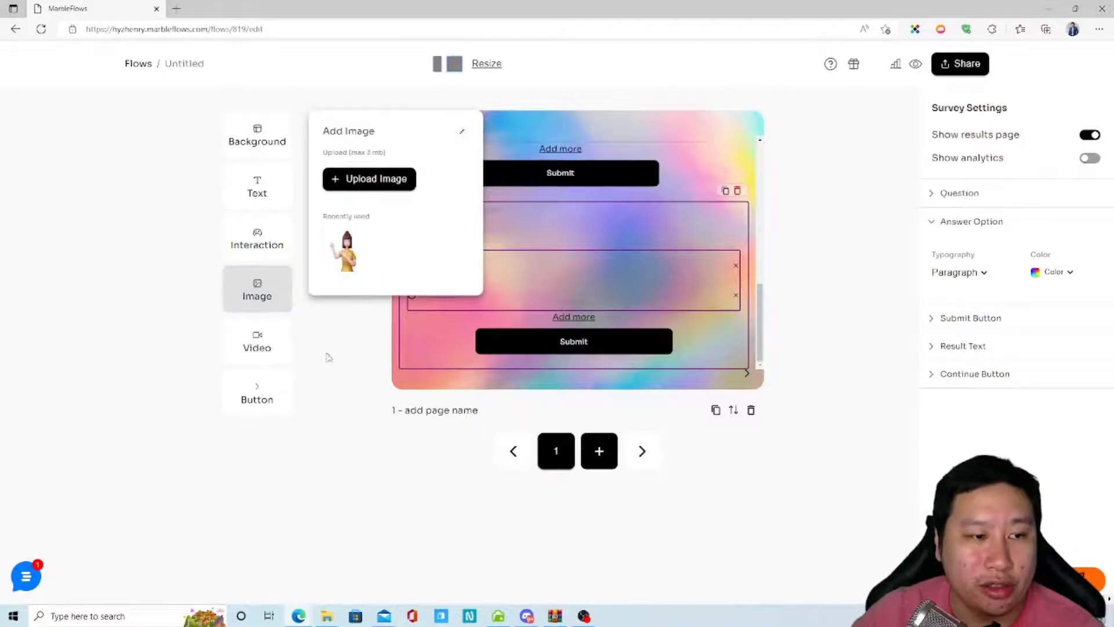
Place the recently used girl-in-yellow-top illustration below the survey's Submit button.
drag(436, 273, 635, 299)
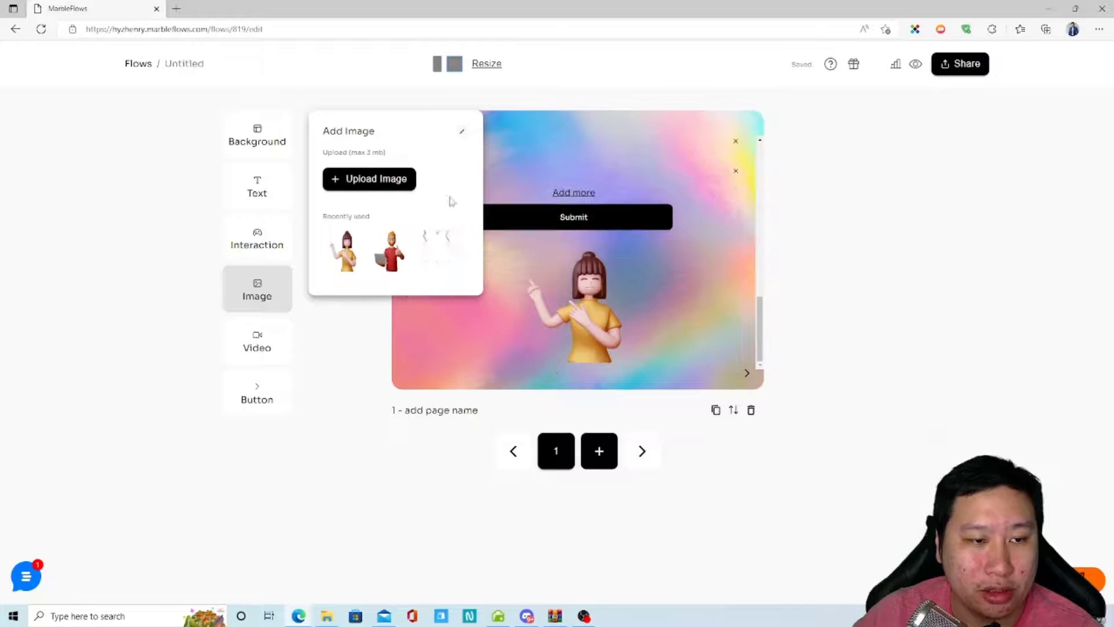
click(267, 348)
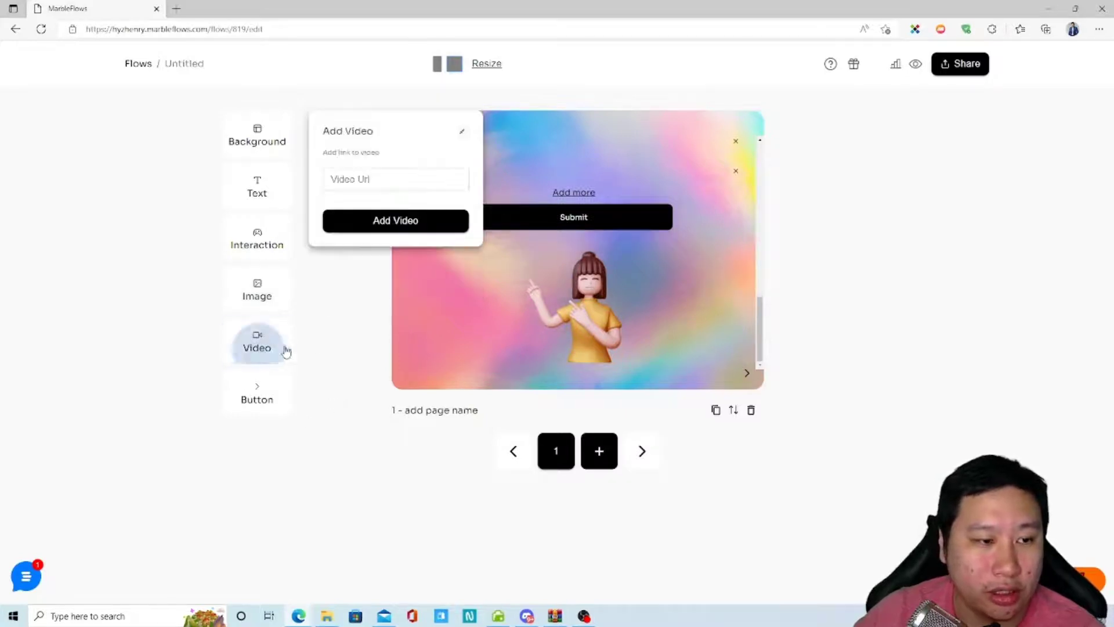
click(355, 316)
click(255, 392)
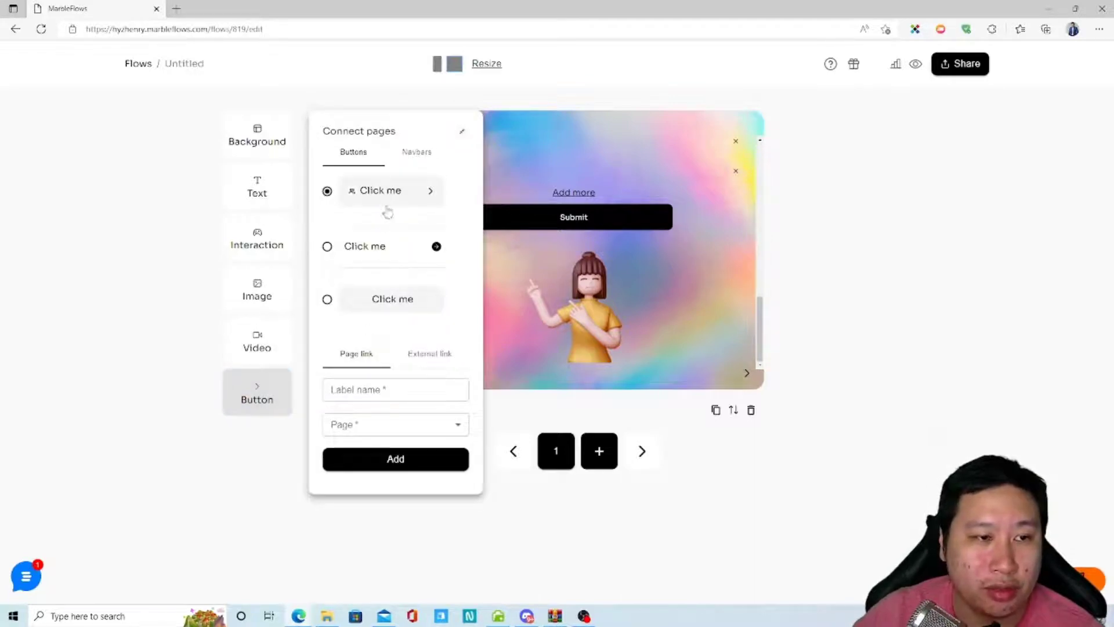
click(655, 322)
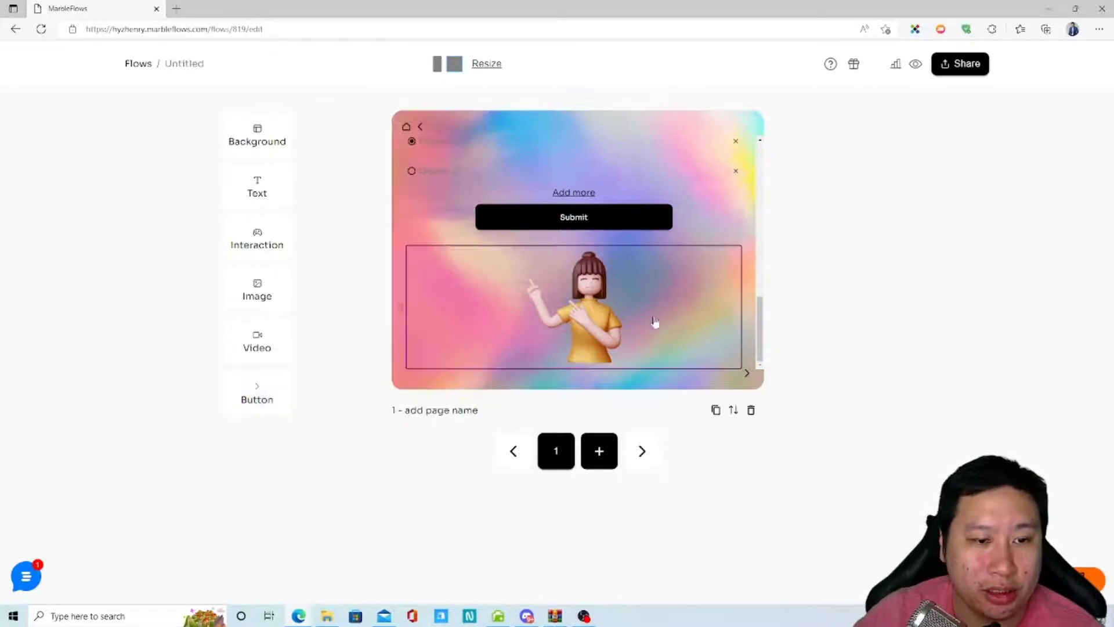
click(279, 397)
click(386, 388)
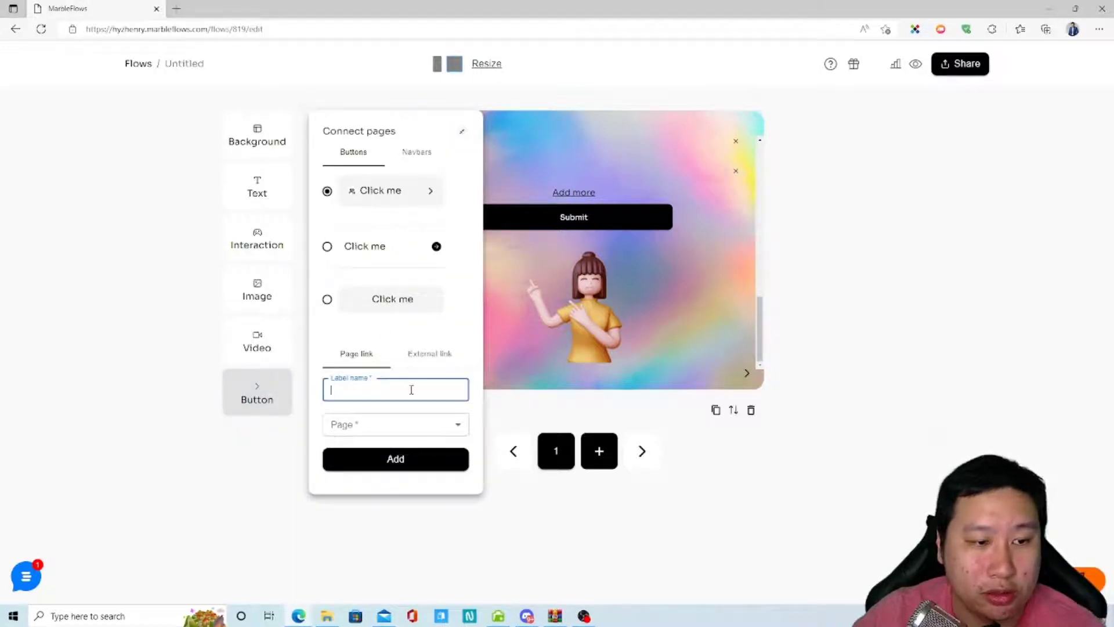
click(423, 354)
click(397, 398)
text(regr)
click(382, 428)
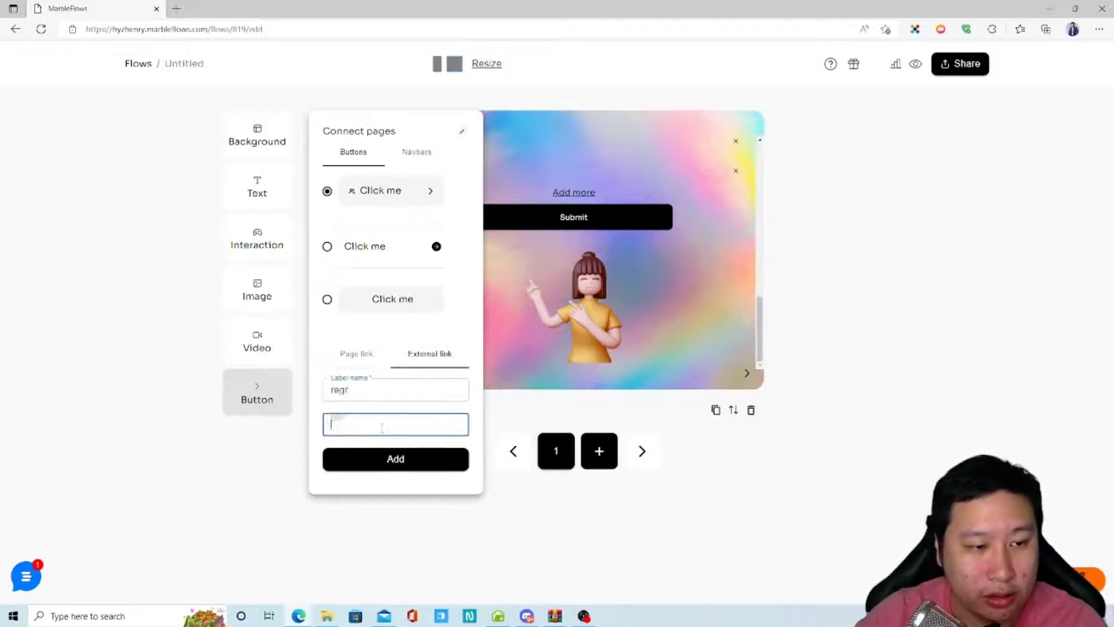
text(htt)
key(BackSpace)
key(BackSpace)
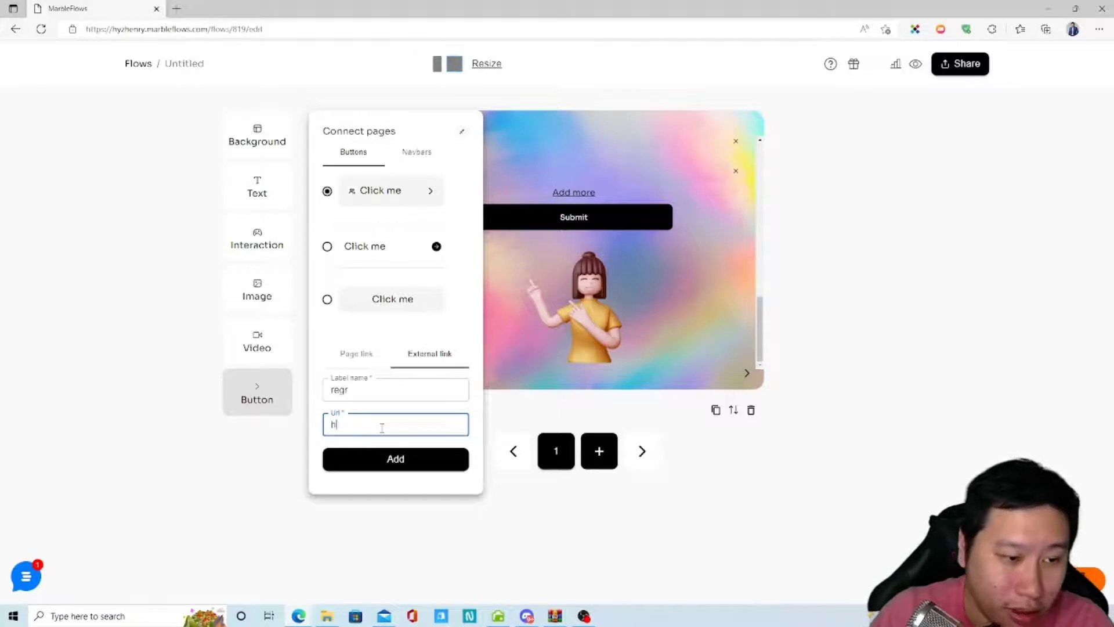
text(ttps://decisivemarketer.com)
click(366, 469)
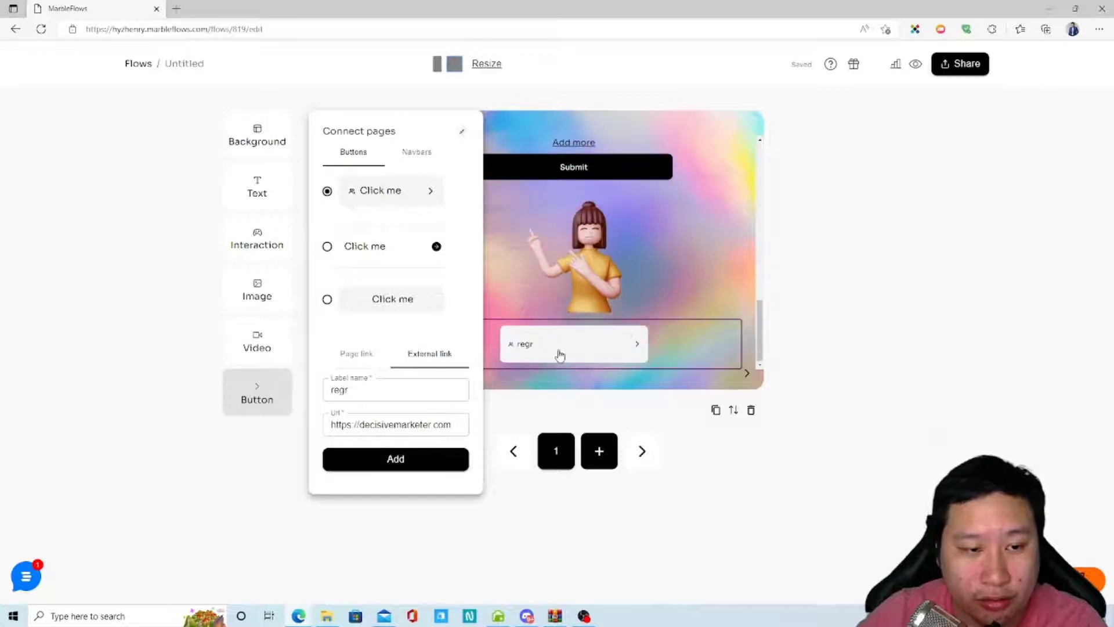
Try the second and third button styles, then view the Navbars options.
click(412, 153)
click(354, 152)
click(328, 247)
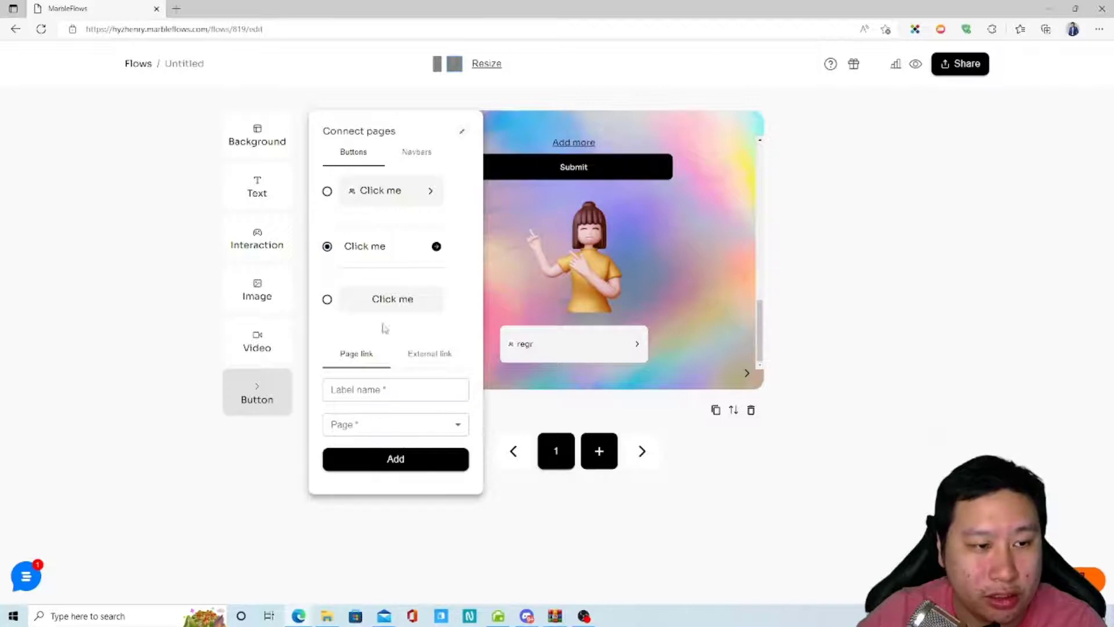
click(327, 300)
click(411, 151)
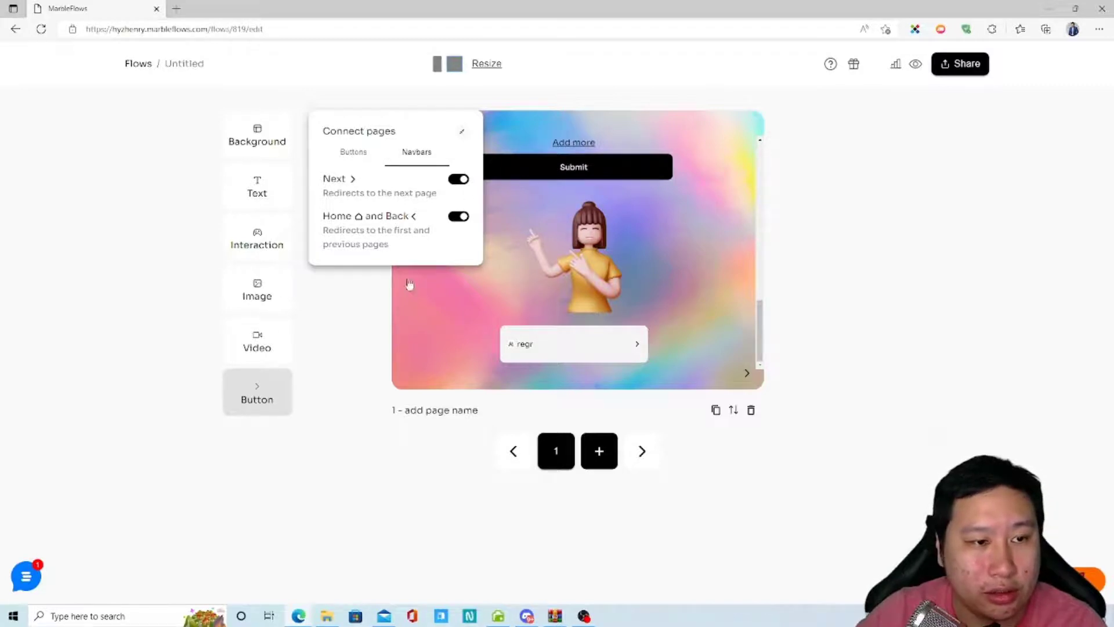
Add a blank second page and switch between pages 1 and 2.
click(599, 453)
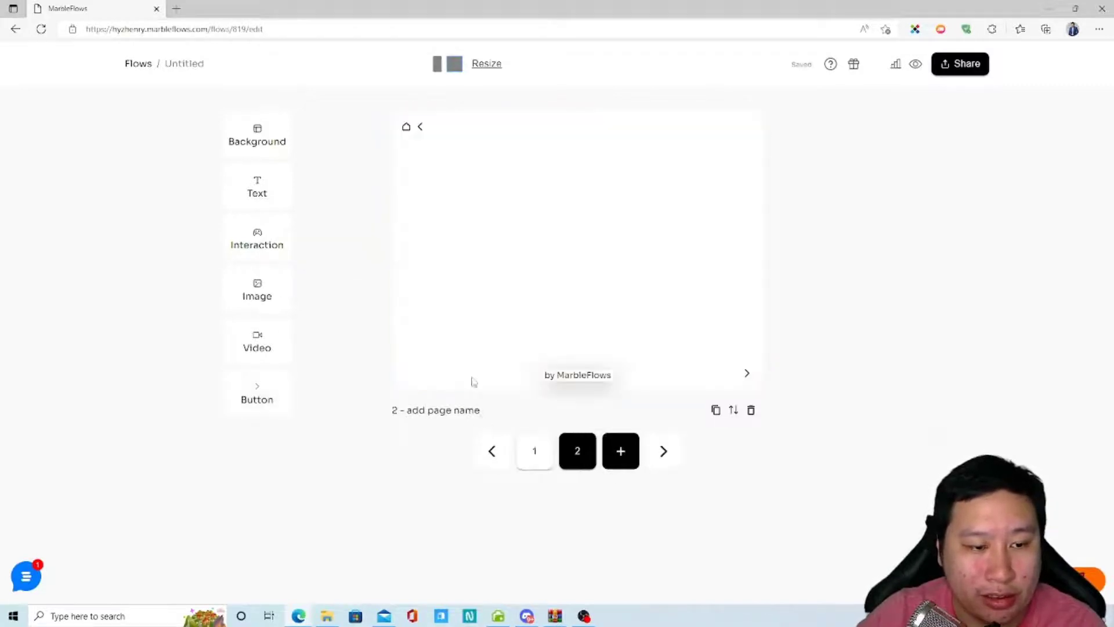
click(427, 132)
click(874, 201)
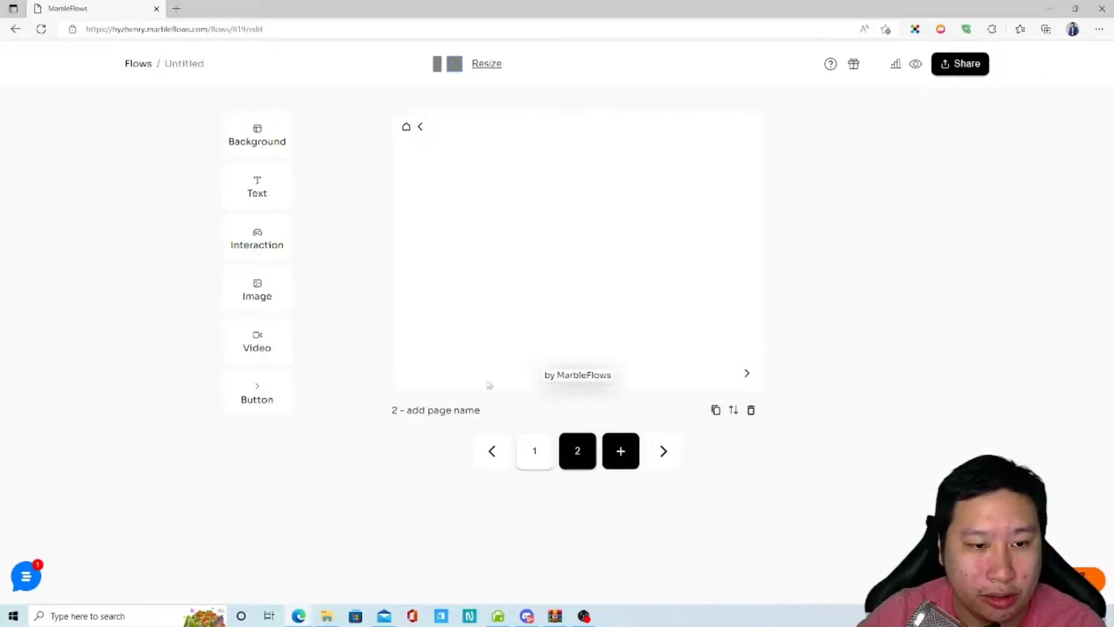
click(542, 456)
click(574, 453)
click(544, 455)
click(576, 453)
click(547, 466)
click(577, 455)
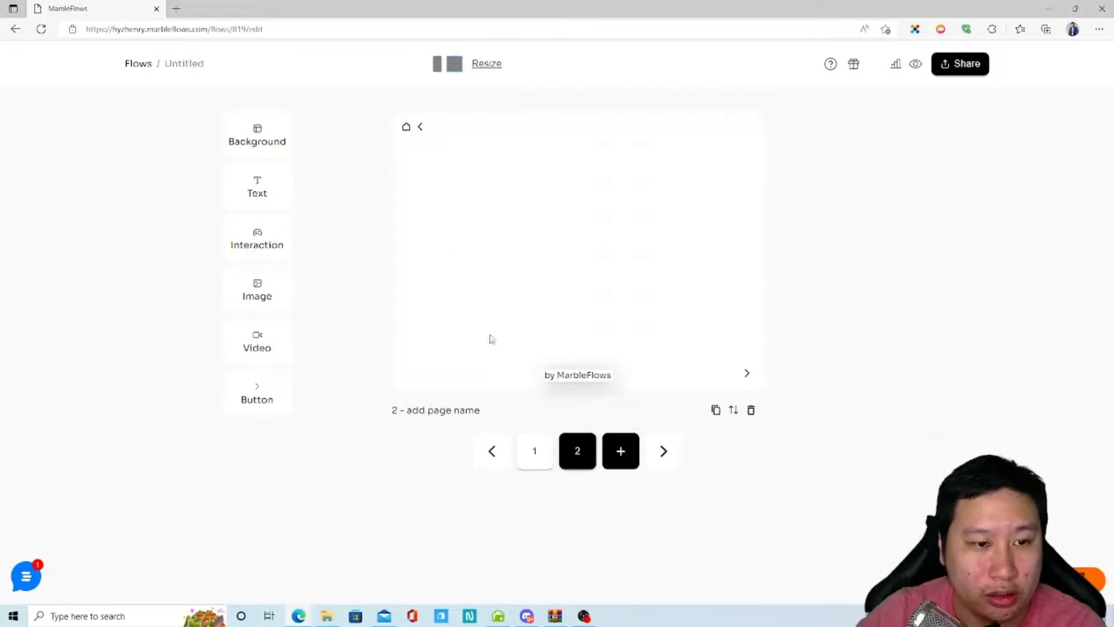
Turn the Navbars Next arrow off and back on for page 2.
click(256, 399)
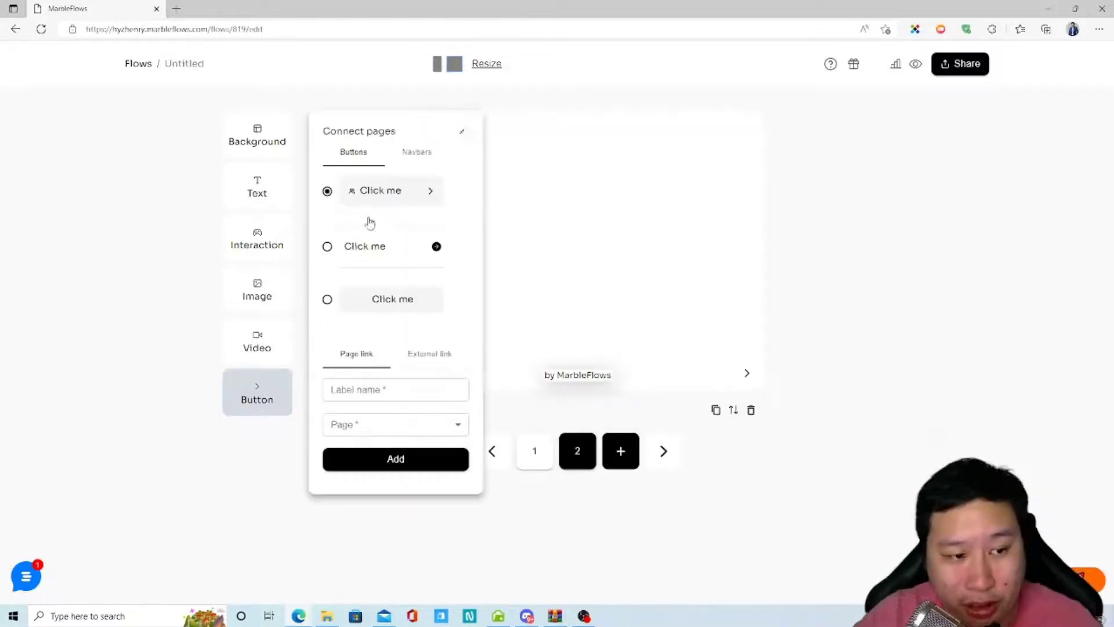
click(419, 153)
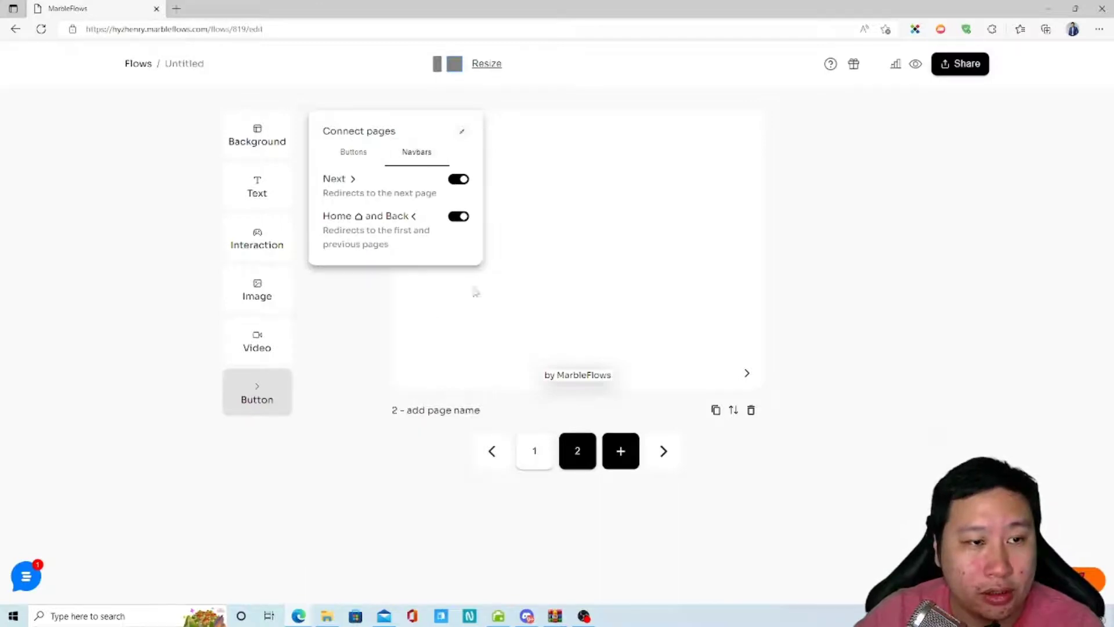
click(459, 181)
click(458, 179)
click(744, 376)
click(745, 376)
click(416, 131)
click(857, 240)
Return to page 1 and confirm its Home, Back and Next navbar toggles.
click(535, 451)
click(579, 456)
click(548, 458)
click(257, 399)
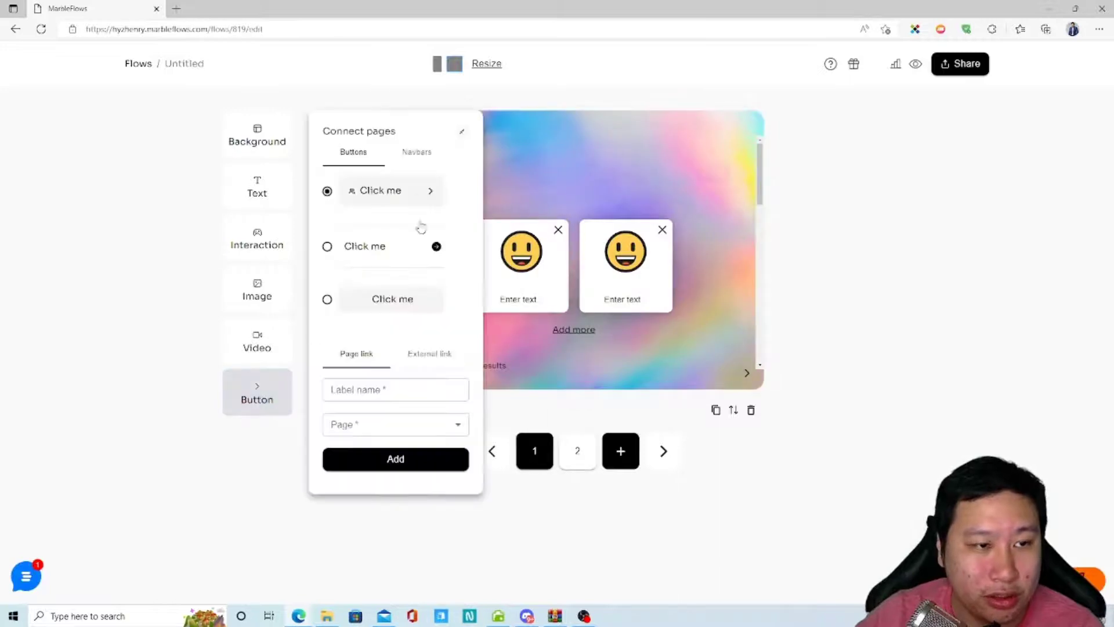
click(415, 152)
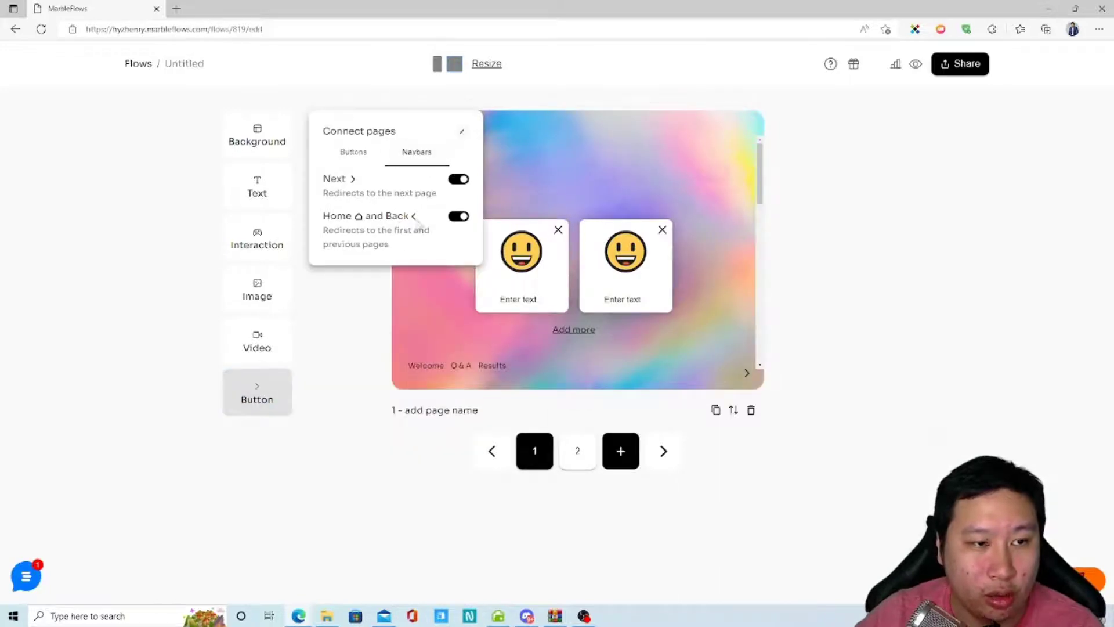
click(855, 368)
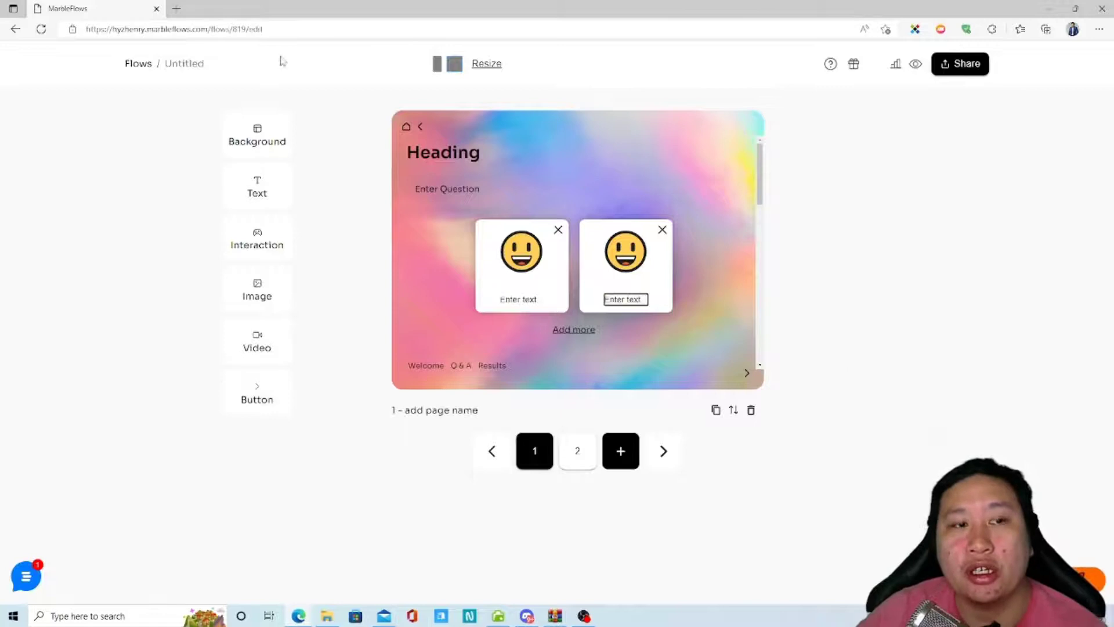
Review the flow's Share link, Widget script and Iframe embed code.
click(954, 64)
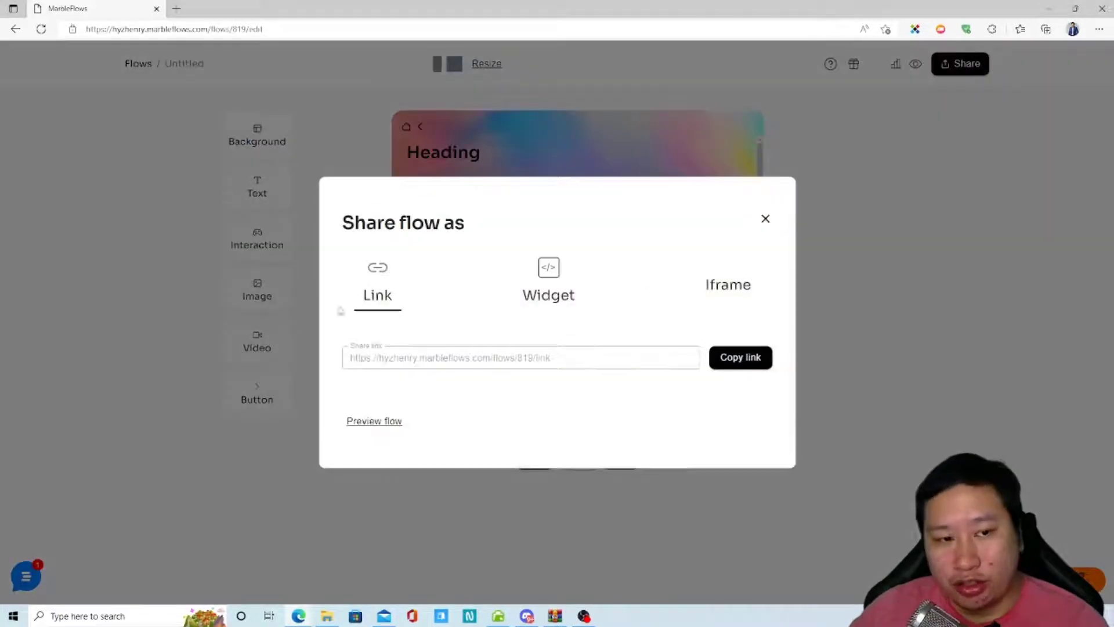
drag(536, 363, 348, 374)
click(524, 373)
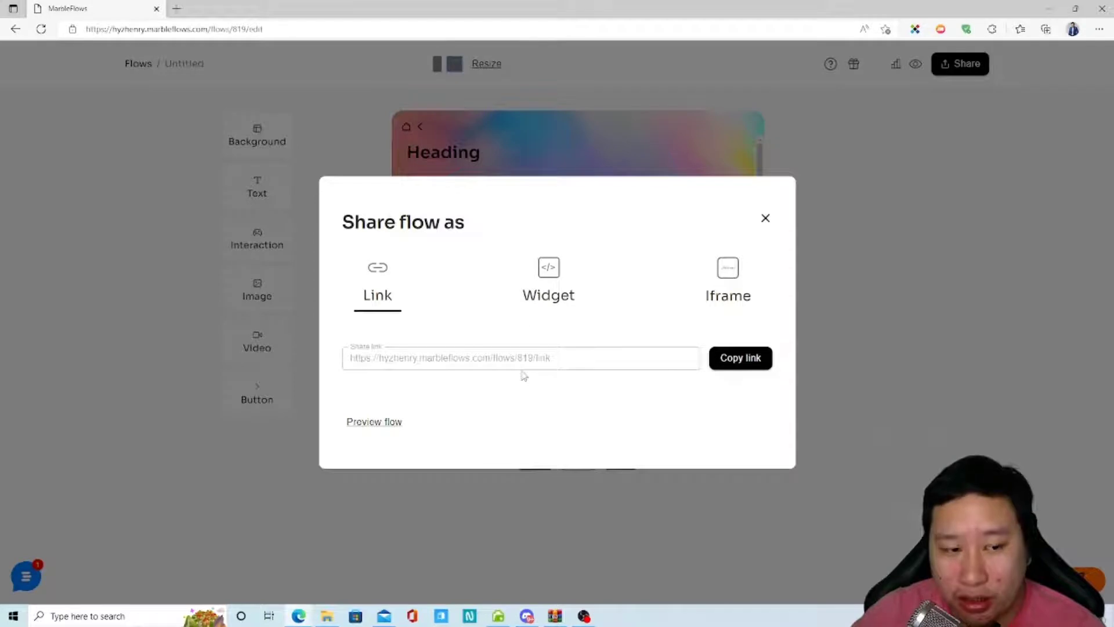
click(554, 290)
drag(736, 357, 340, 372)
click(485, 388)
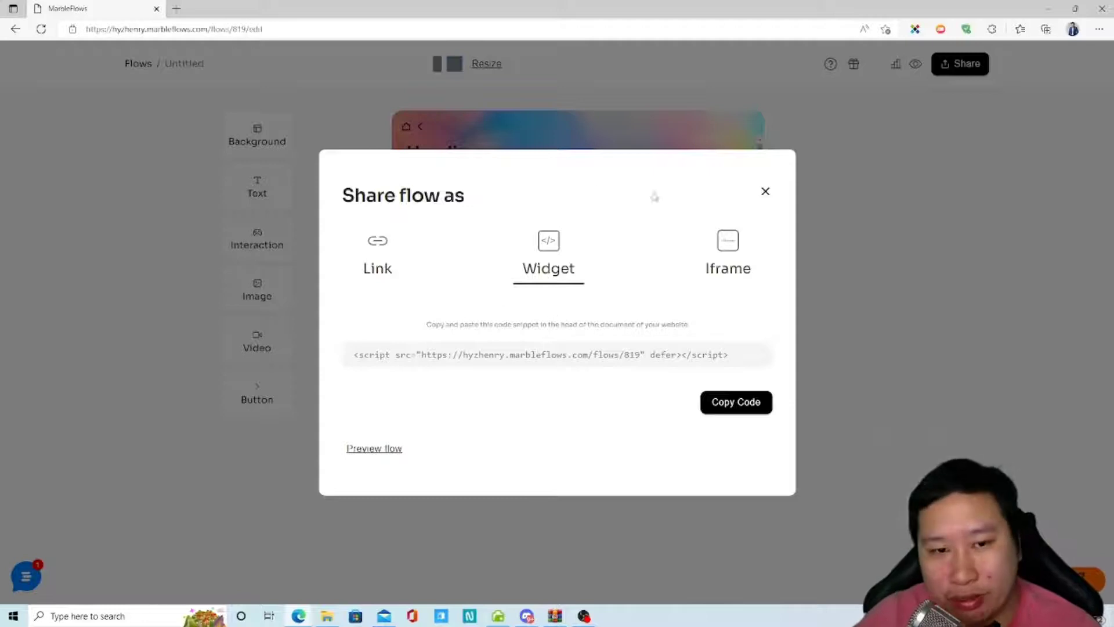
click(708, 258)
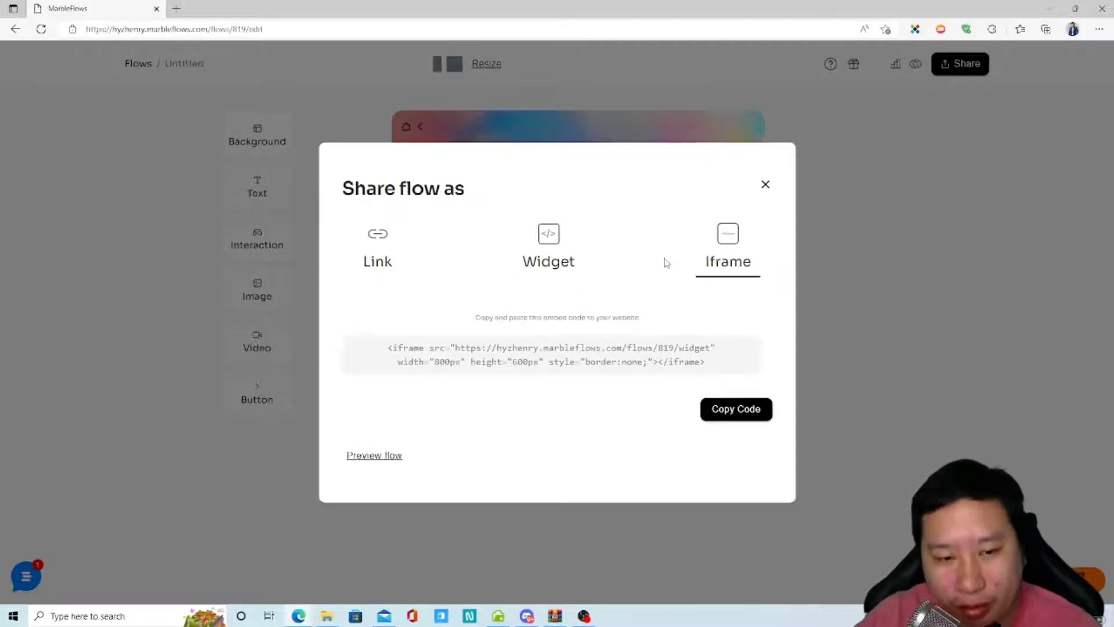
click(765, 184)
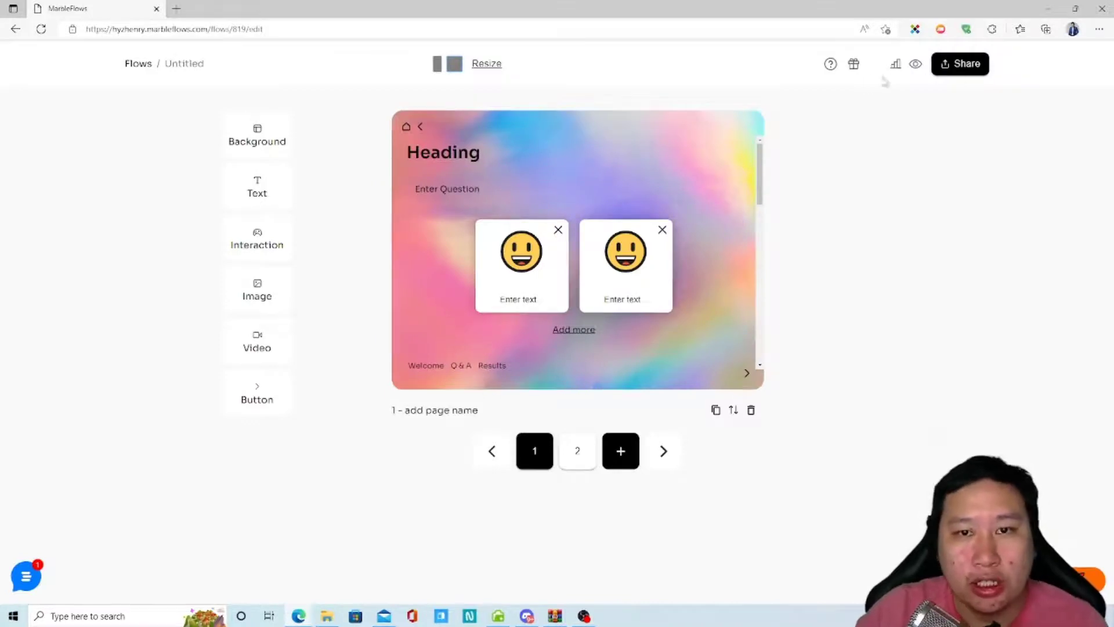
Reopen the Share dialog and launch Preview flow.
click(942, 64)
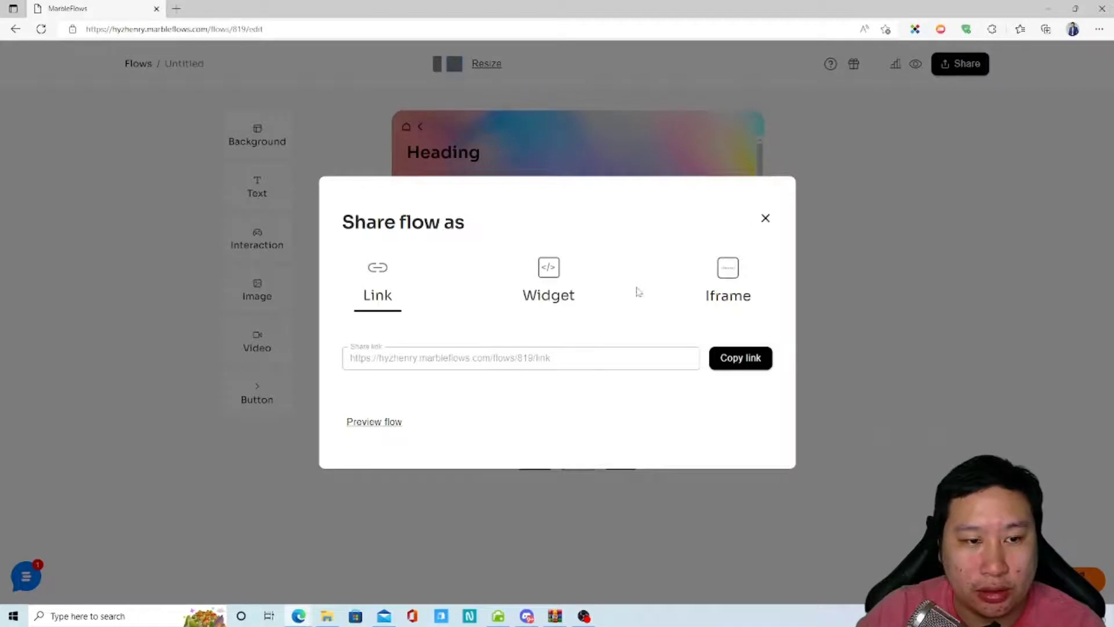
click(573, 294)
click(370, 461)
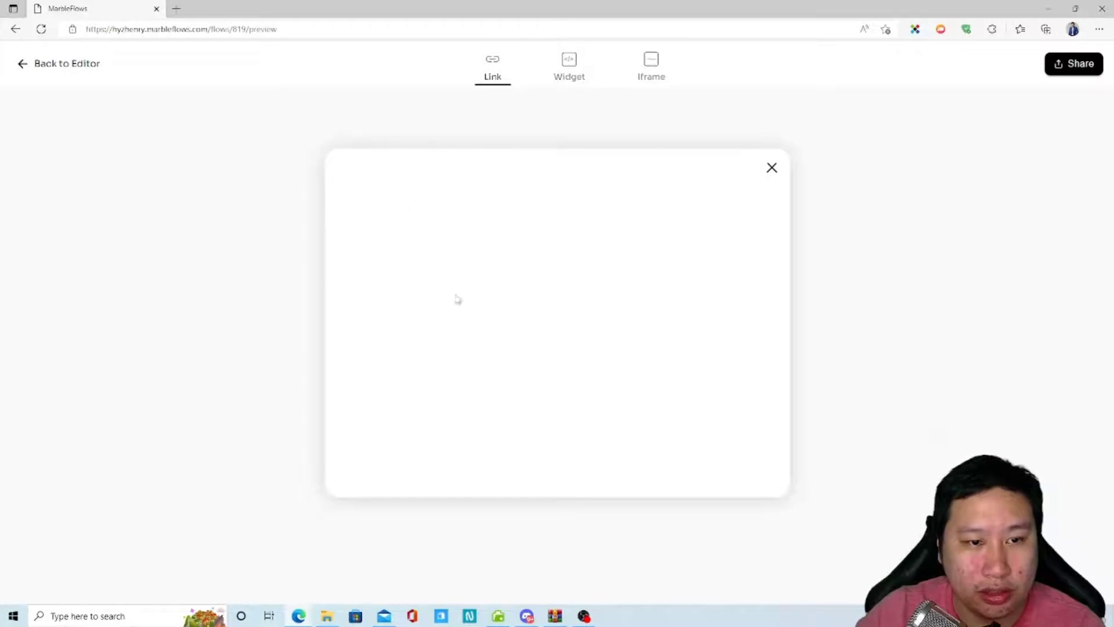
Compare the Widget and Iframe embed previews of the flow, ending on the Widget preview.
click(561, 55)
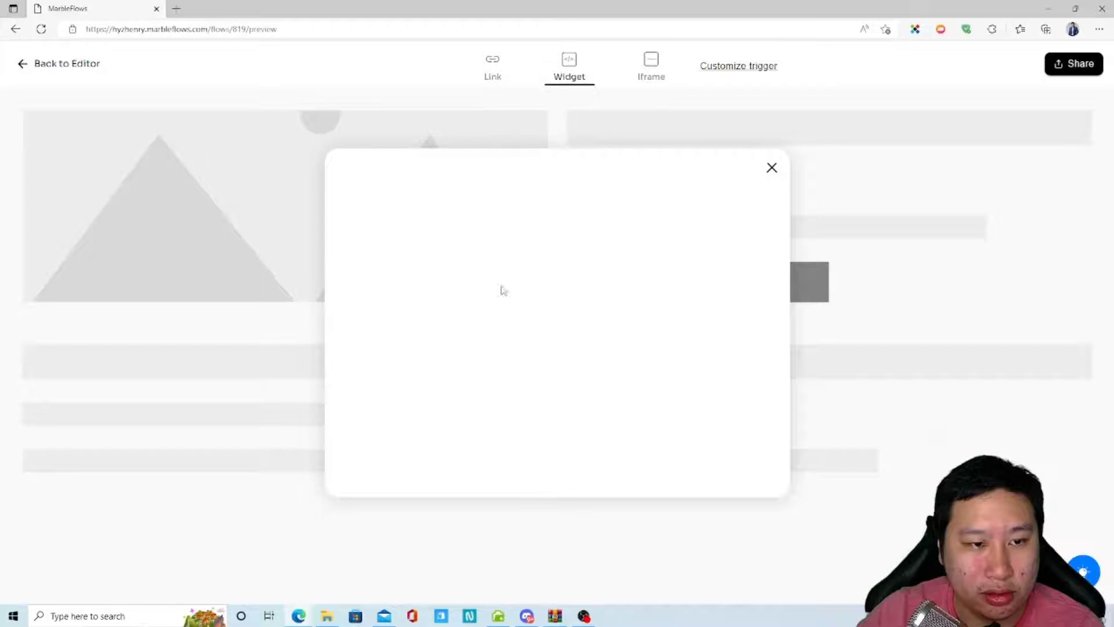
click(643, 71)
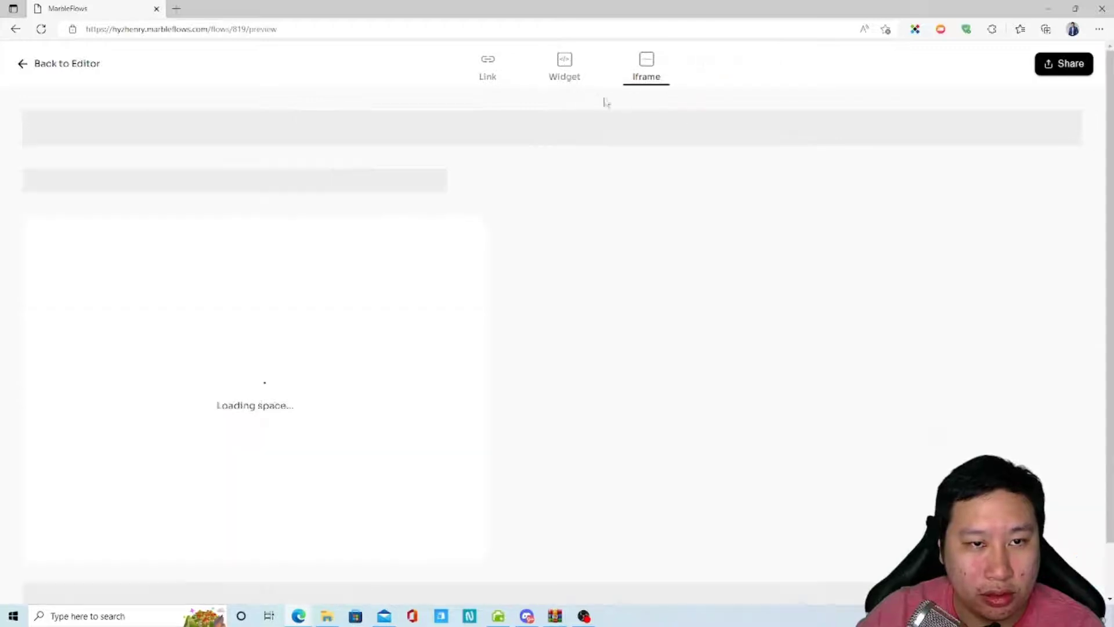
click(561, 76)
click(651, 65)
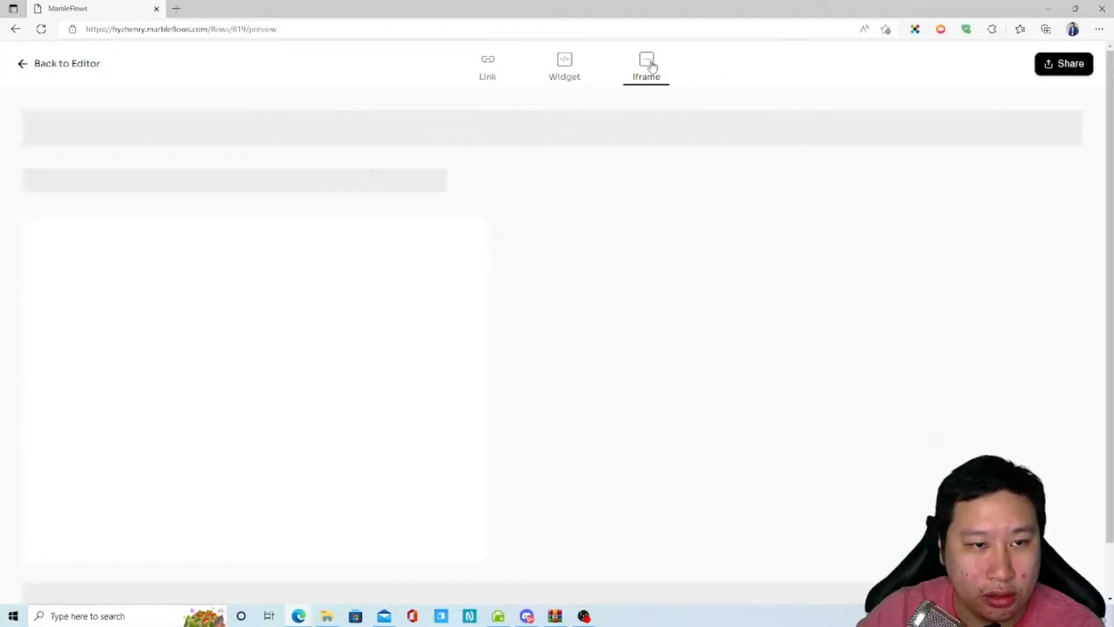
click(583, 81)
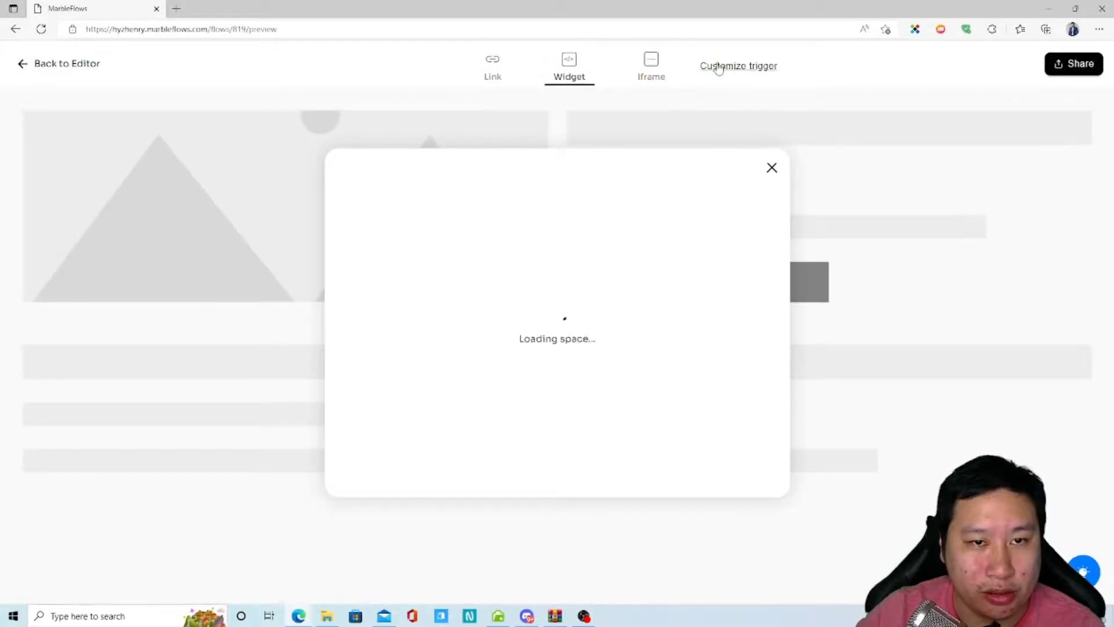
click(720, 67)
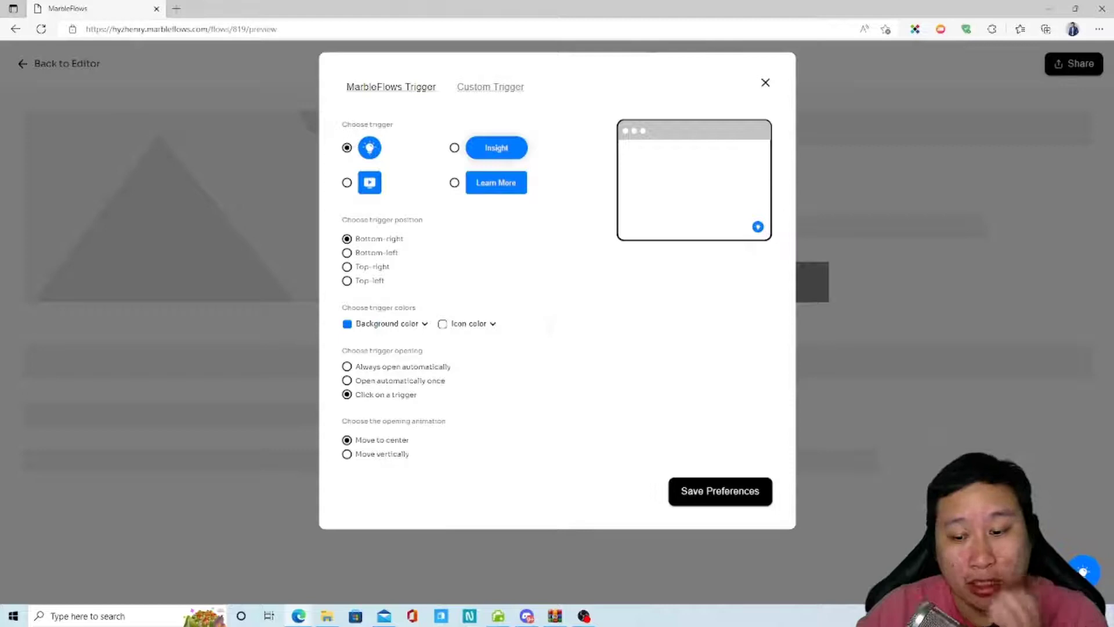
Try the Insight, video and Learn More triggers, then settle on the round bulb icon.
click(768, 169)
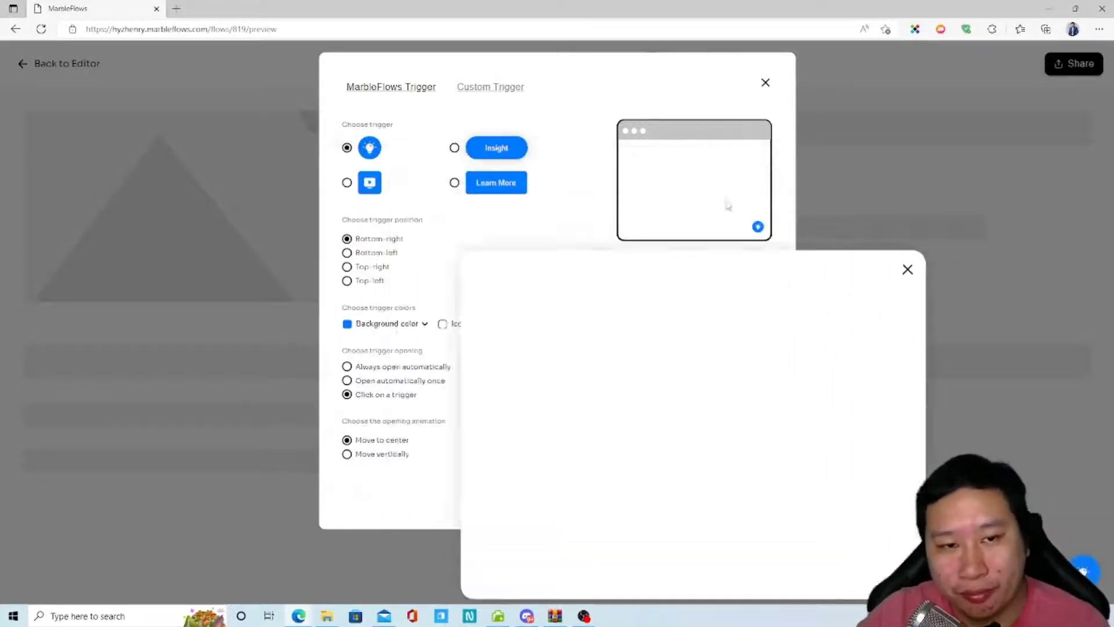
click(452, 148)
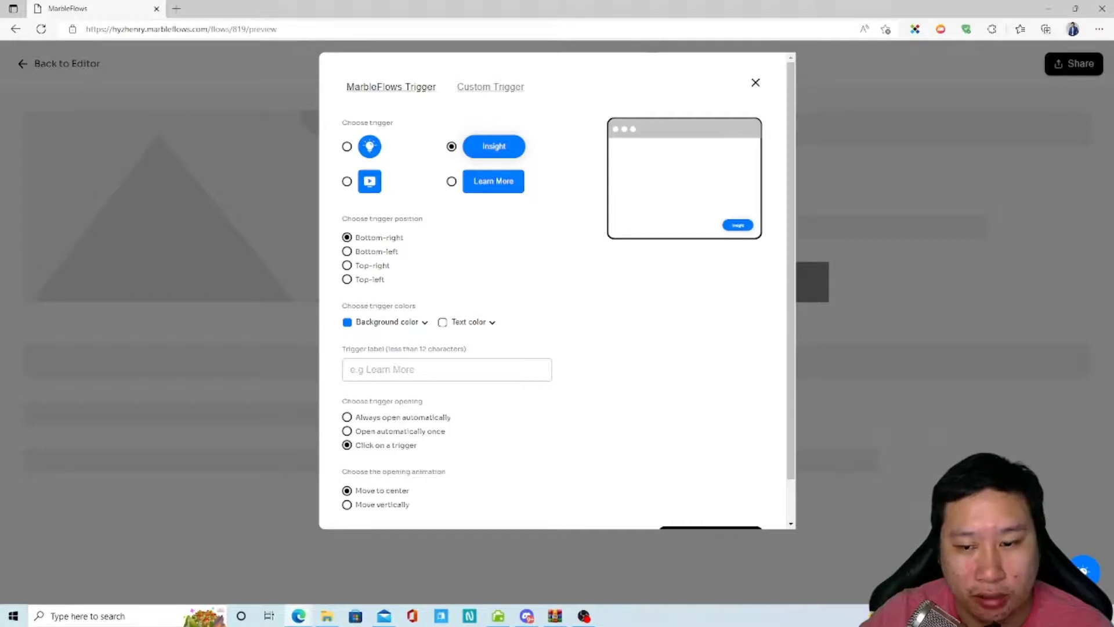
click(347, 182)
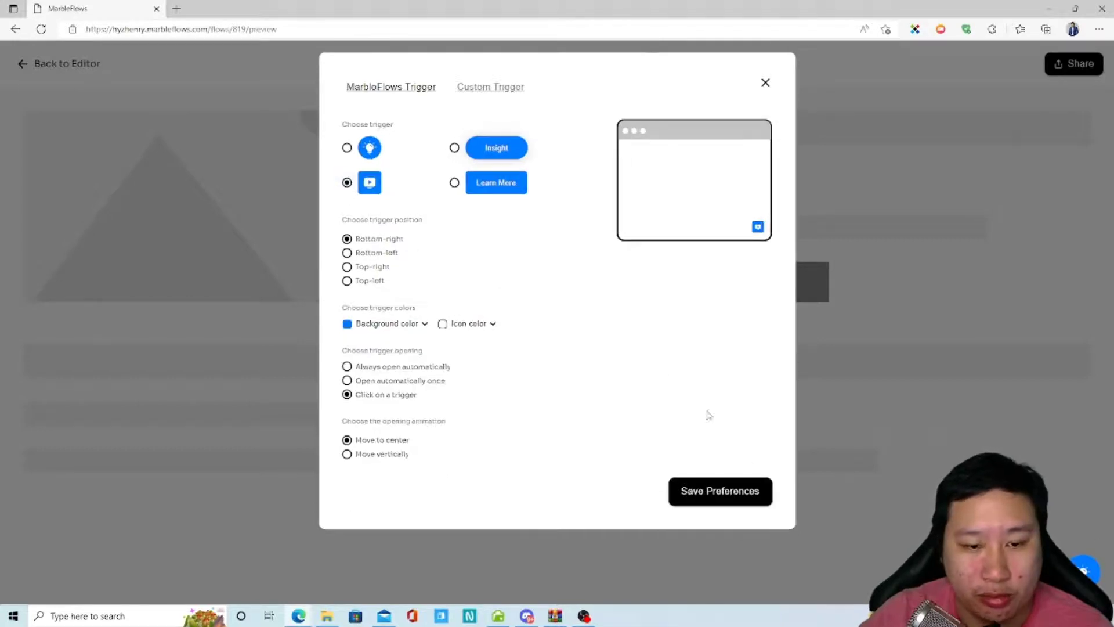
click(454, 182)
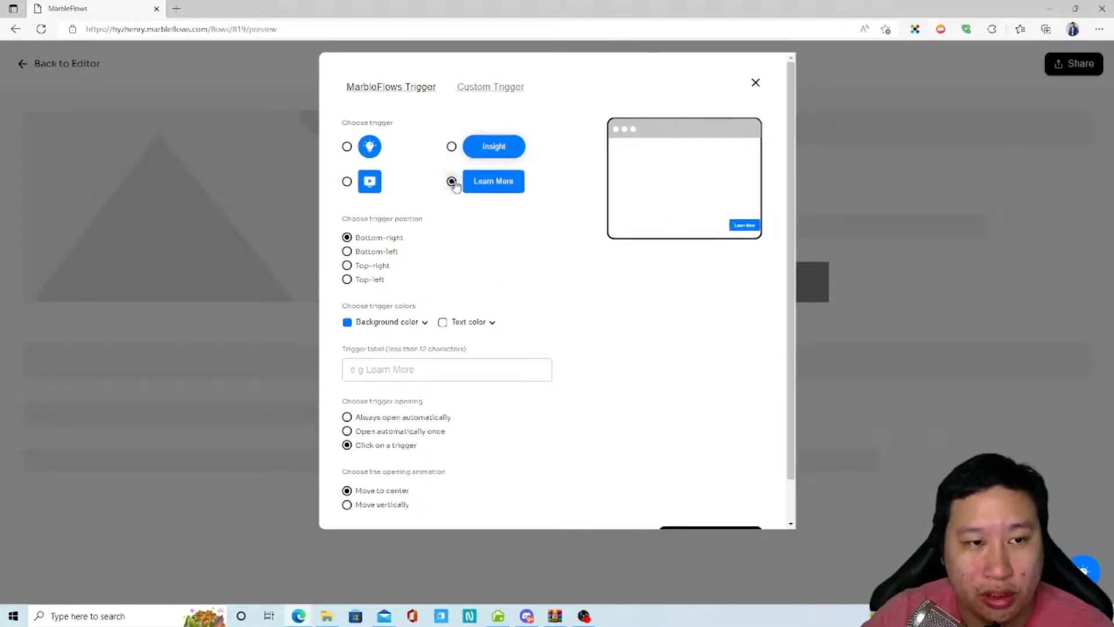
click(347, 147)
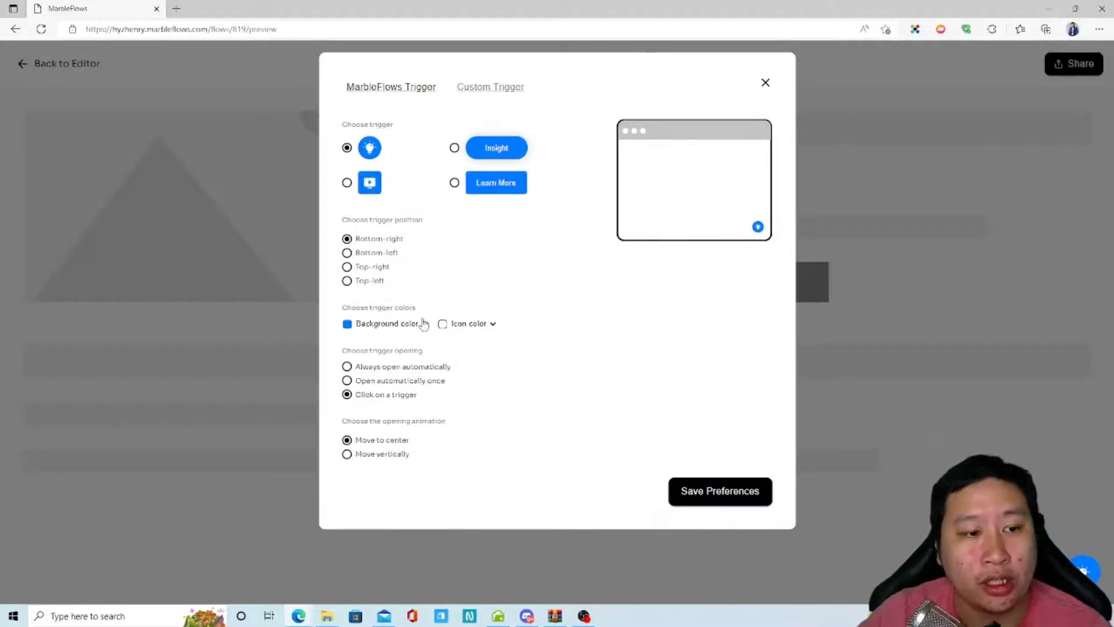
Keep the bulb trigger at the bottom right and test that it opens the flow.
click(471, 324)
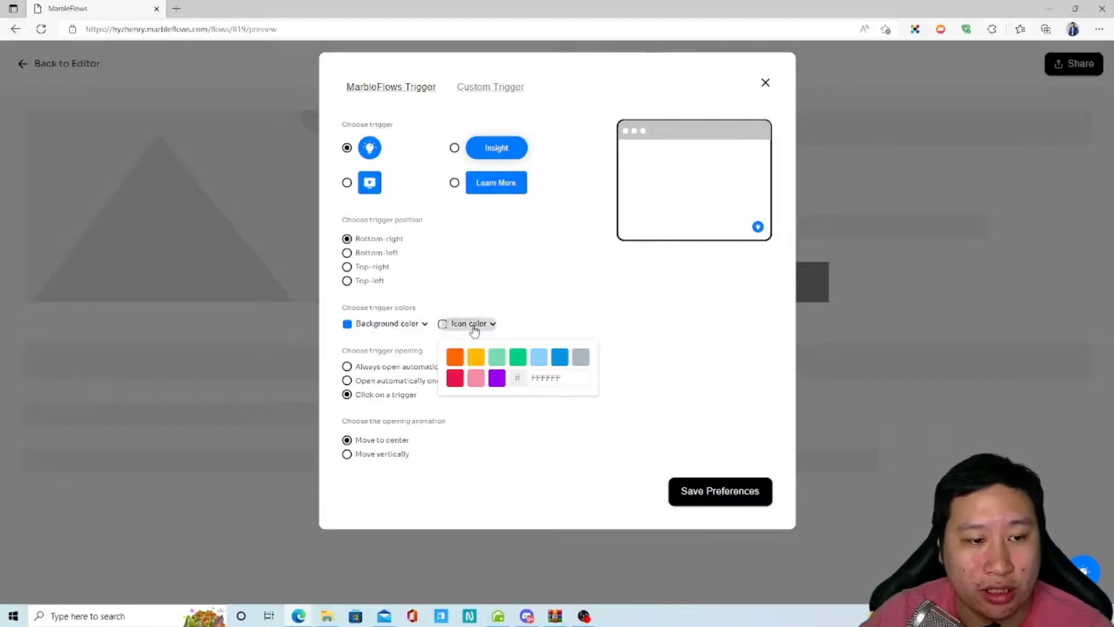
click(488, 331)
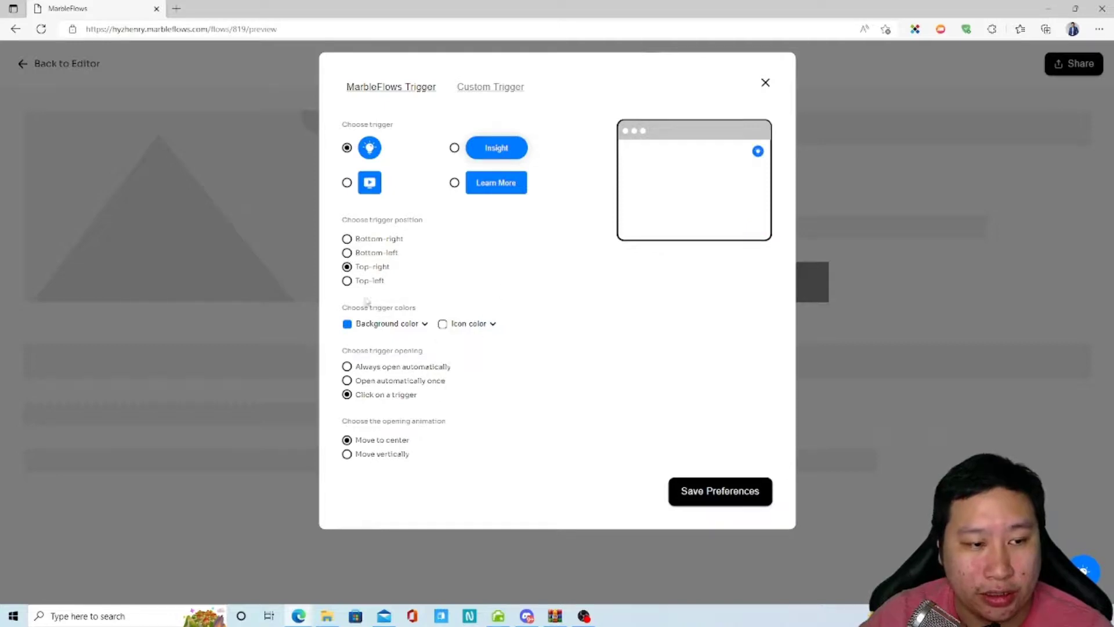
click(368, 238)
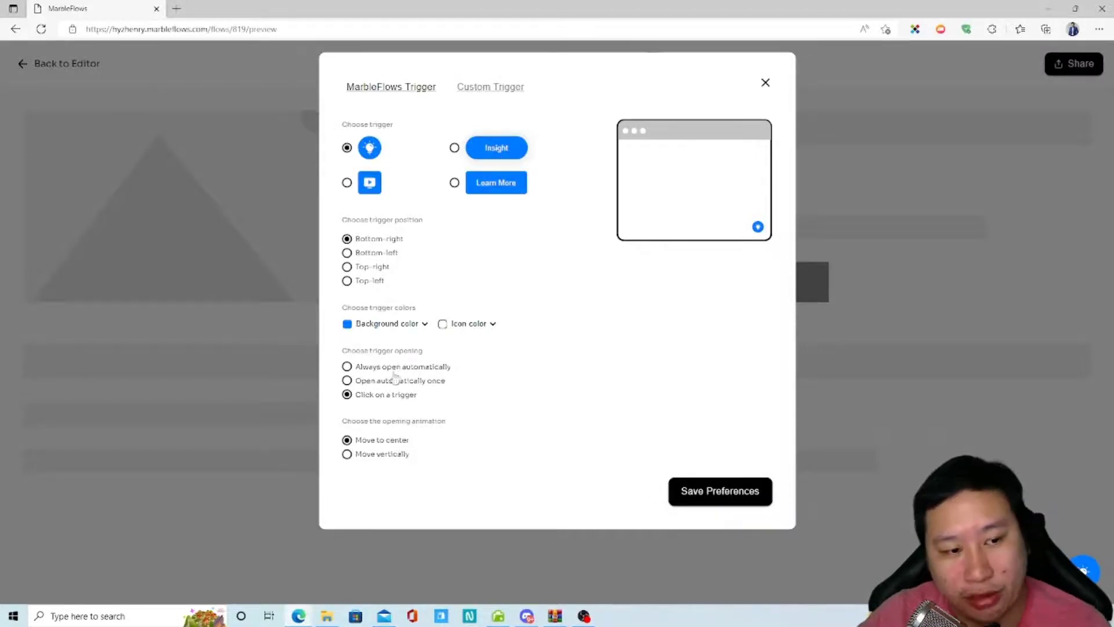
click(1084, 570)
click(773, 168)
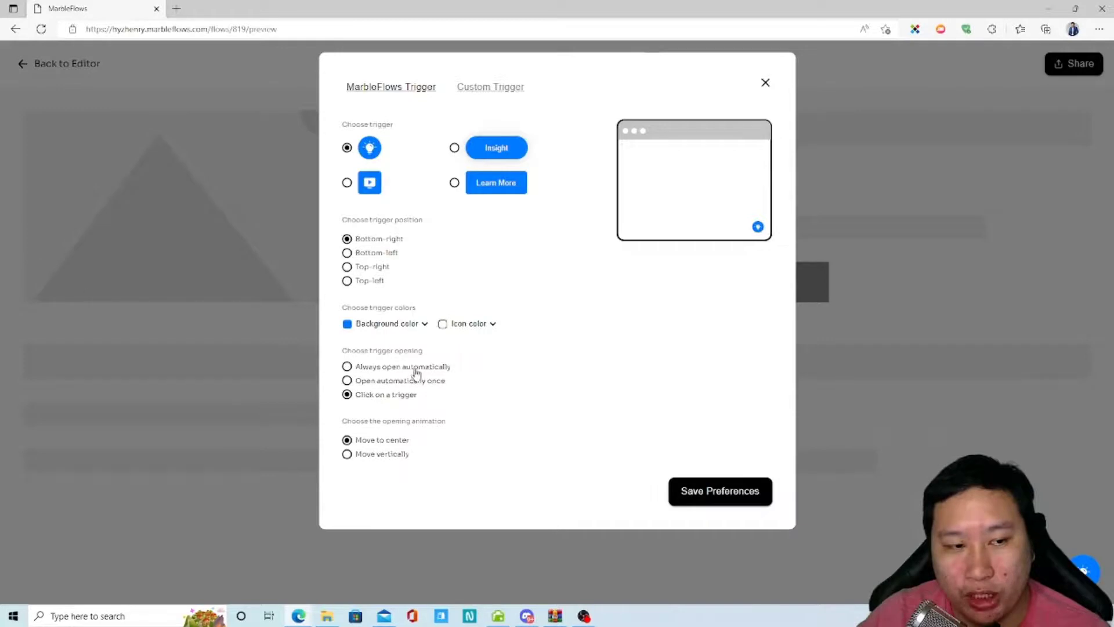
click(754, 494)
click(771, 170)
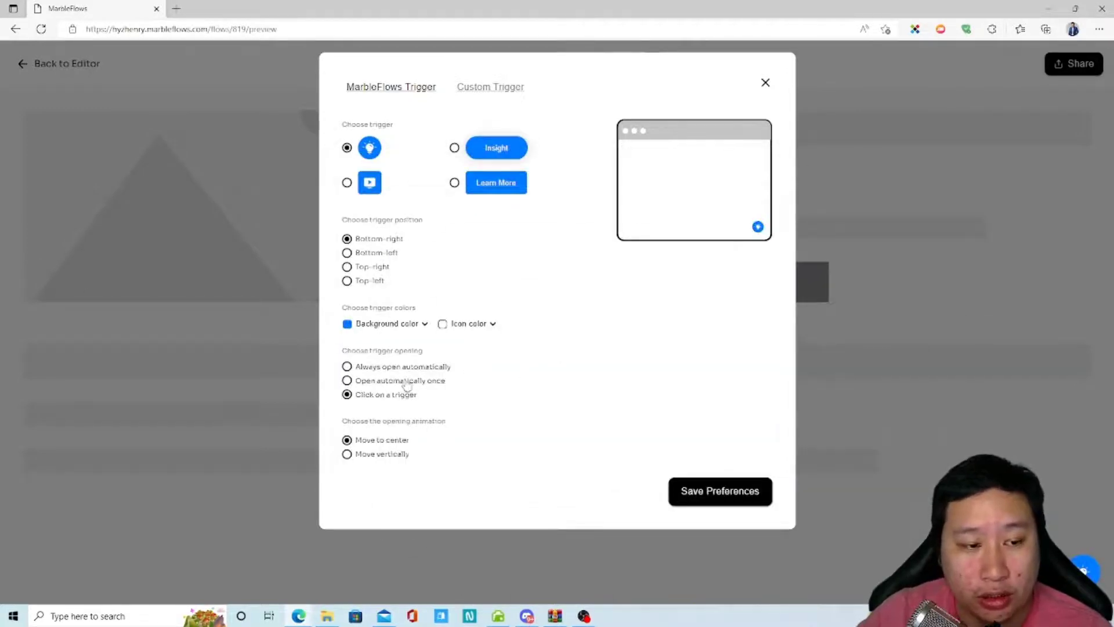
Make the flow open automatically once with the Move vertically animation, and test it.
click(406, 380)
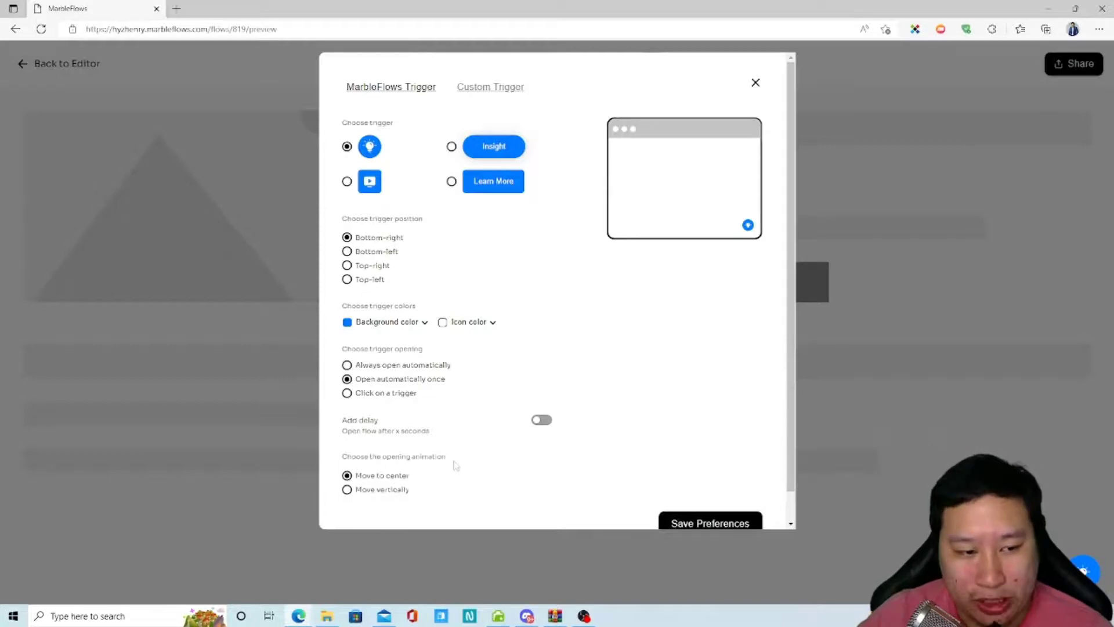
scroll(455, 465, down, 1)
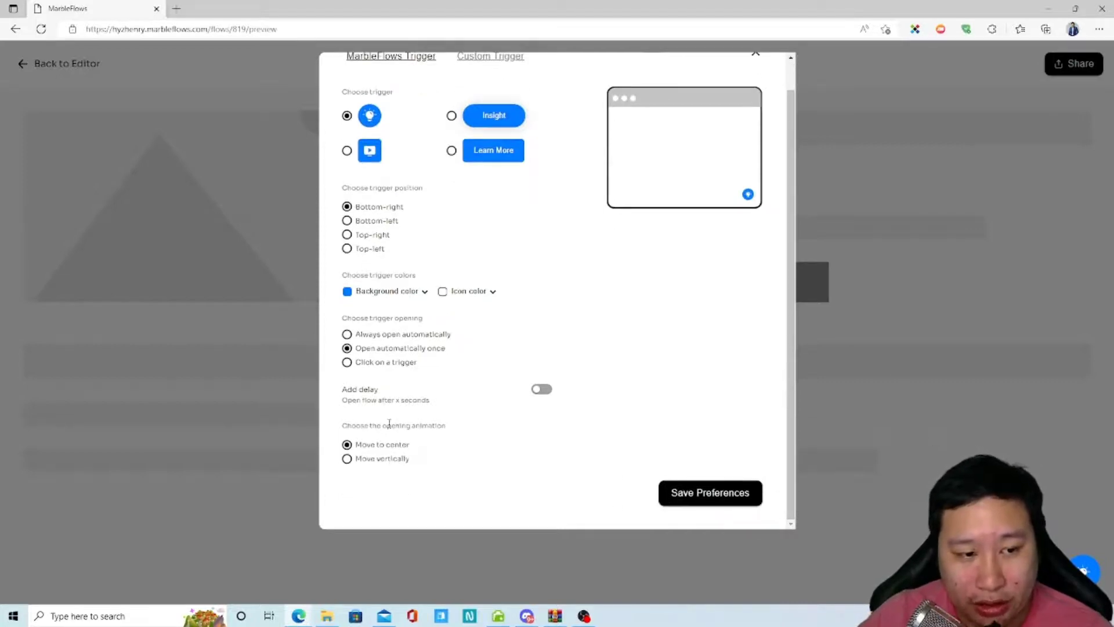
click(374, 460)
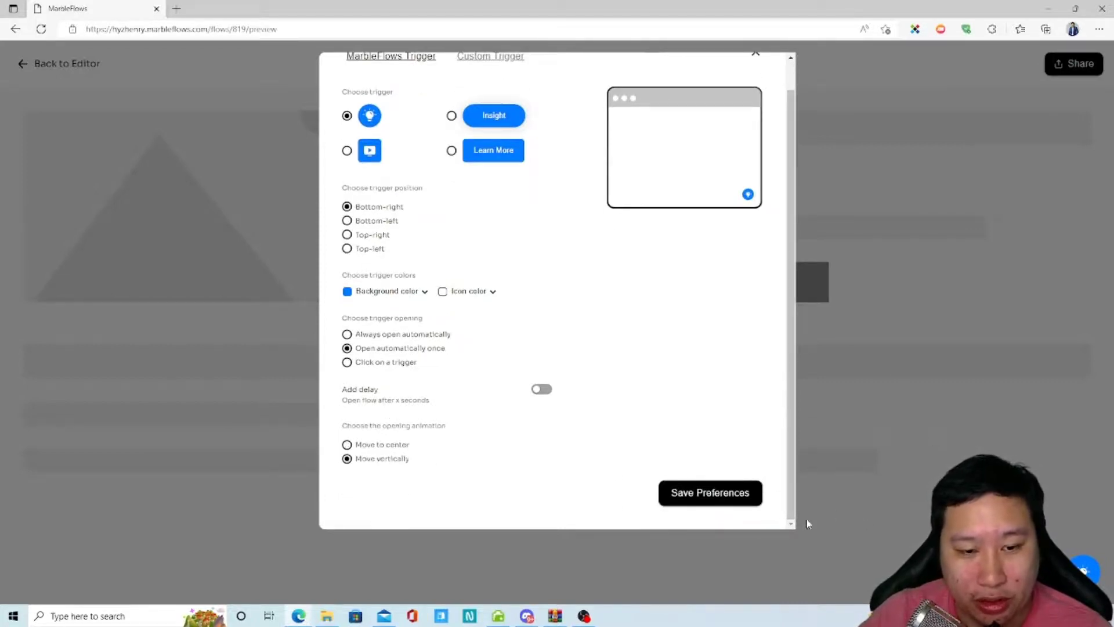
click(727, 495)
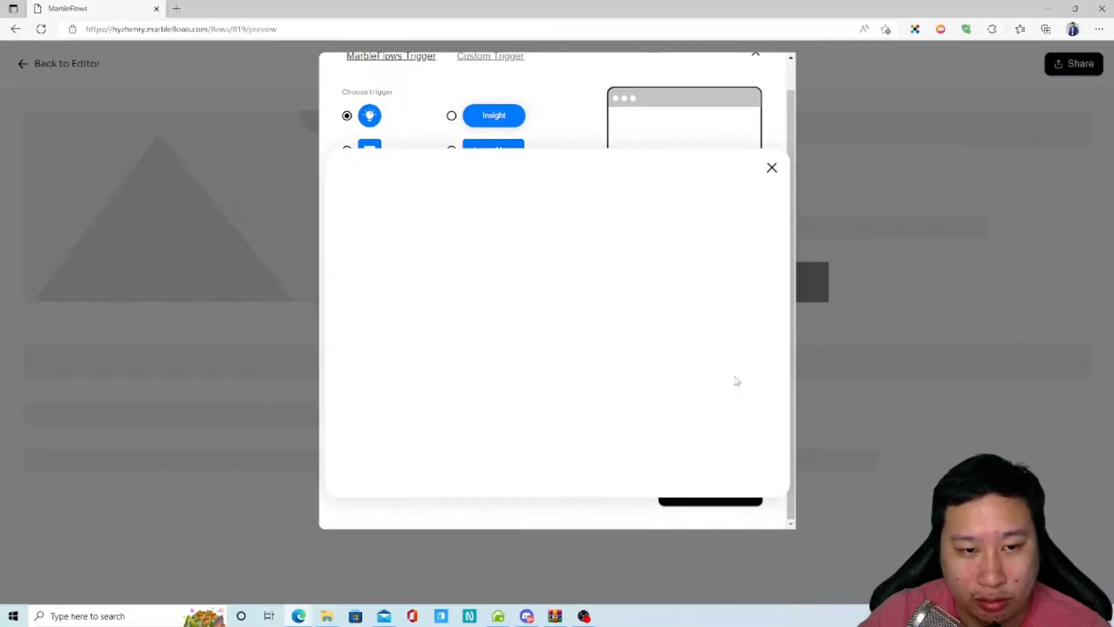
Save the trigger preferences and switch to the Widget sharing view.
click(772, 168)
click(382, 459)
click(666, 492)
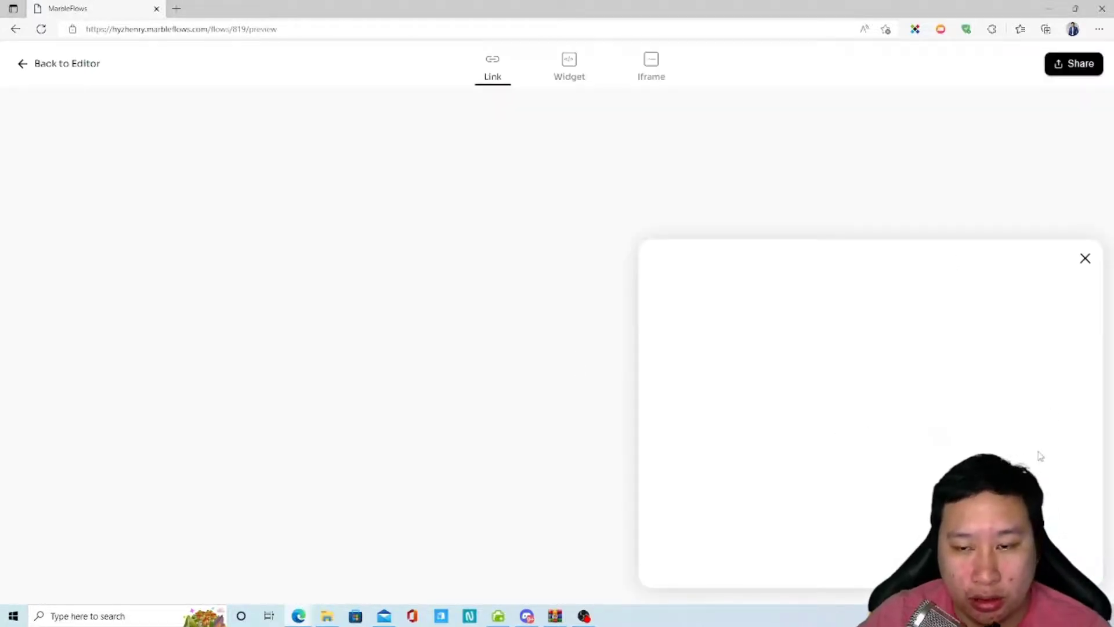
click(570, 81)
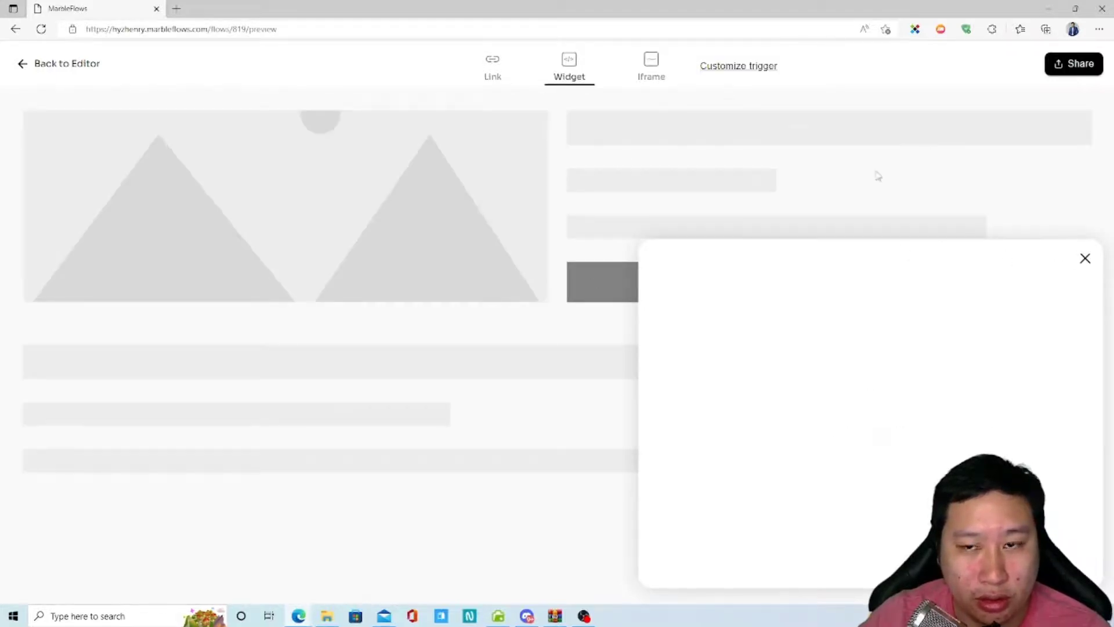
Test the Move to center animation in trigger settings, close without saving, and return to the editor.
click(727, 68)
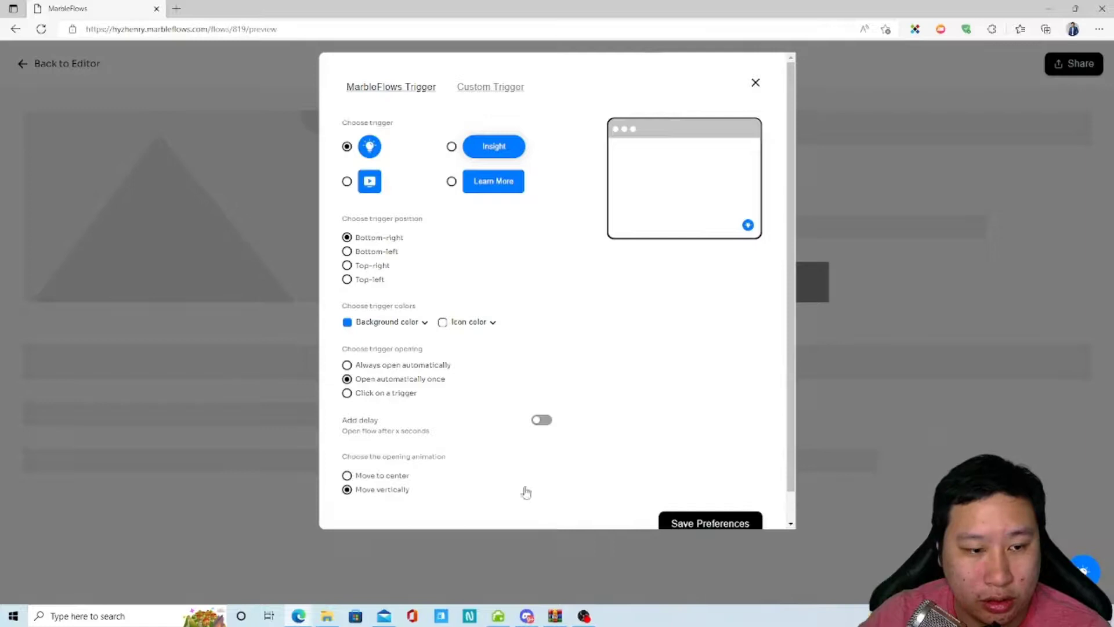
scroll(526, 492, down, 1)
click(710, 492)
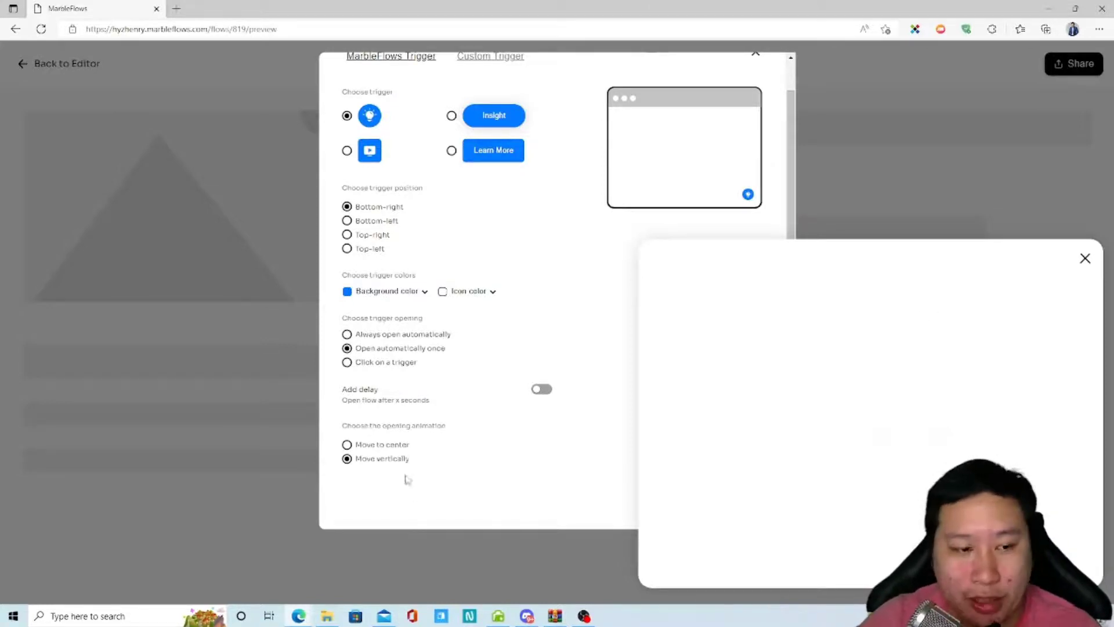
click(395, 445)
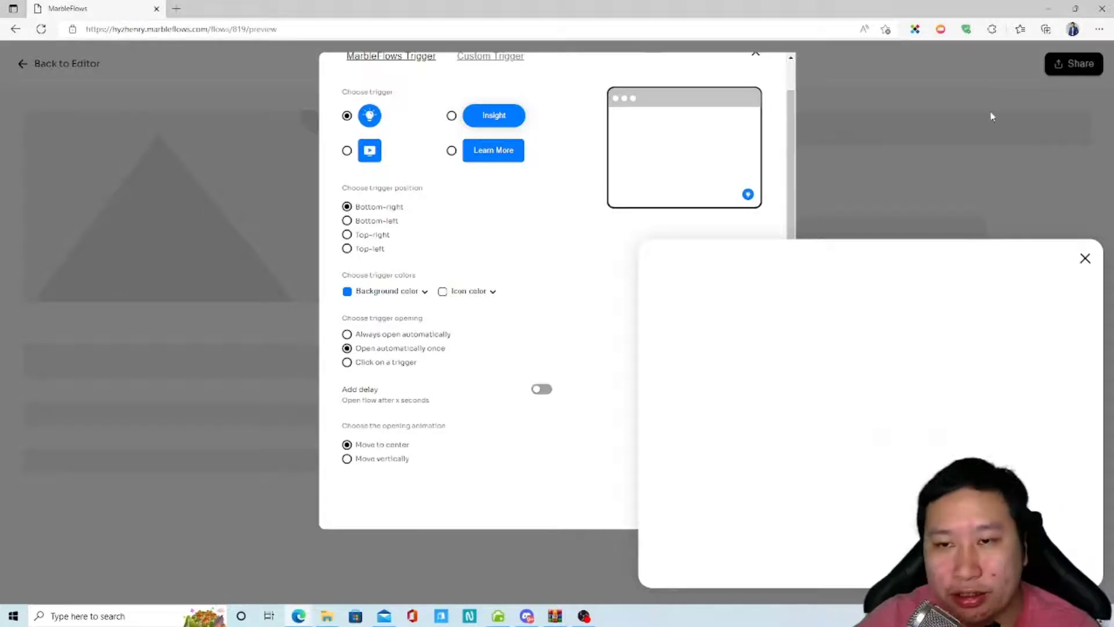
click(1085, 258)
scroll(630, 174, up, 1)
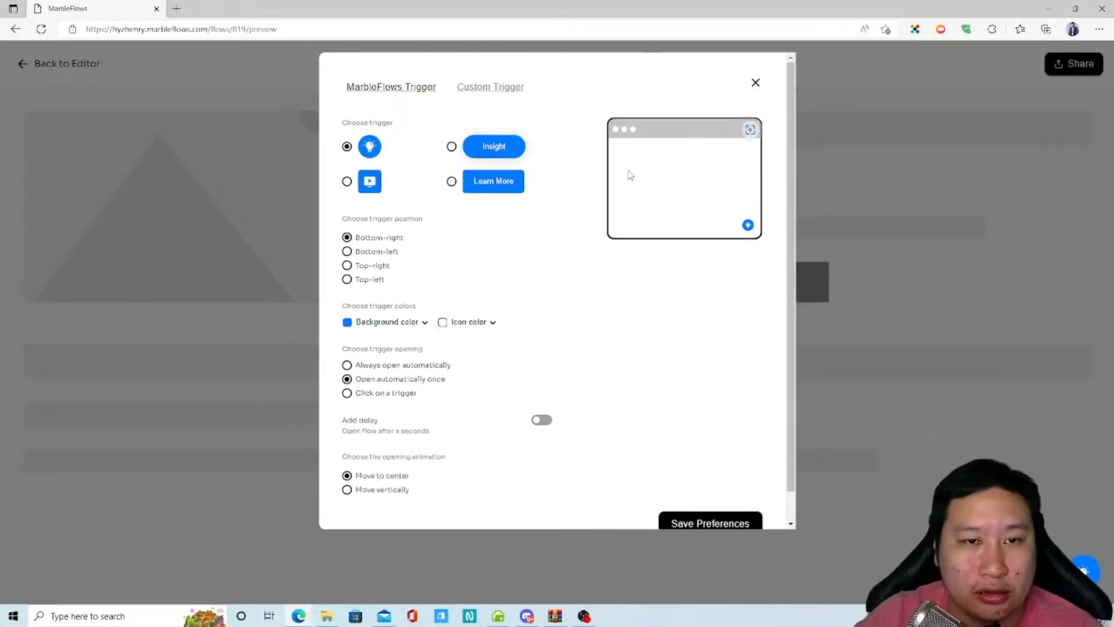
click(756, 83)
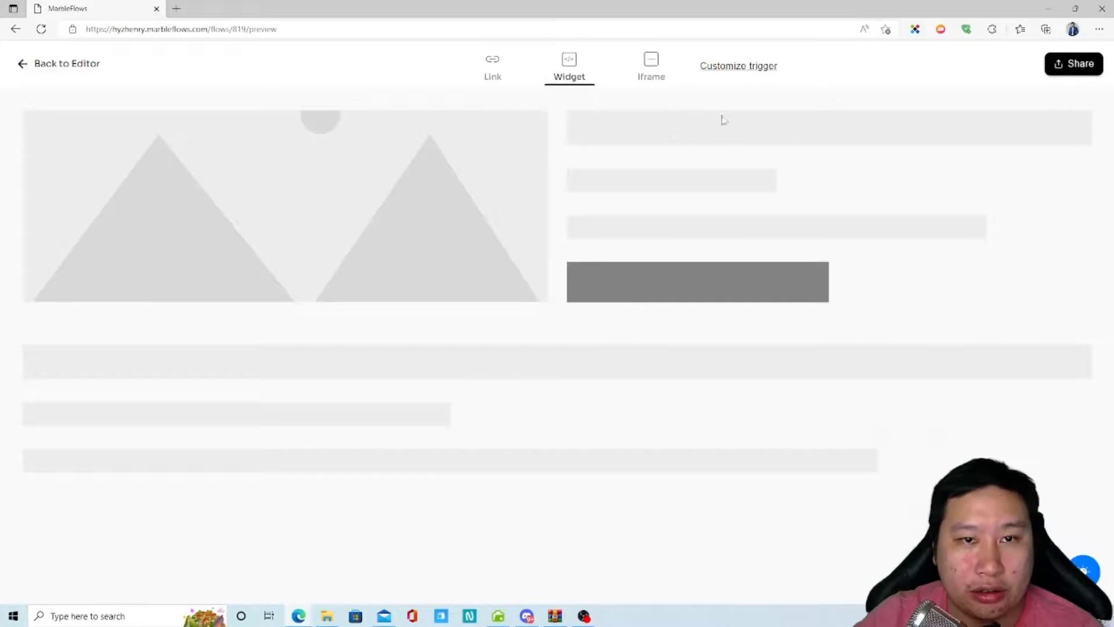
click(22, 61)
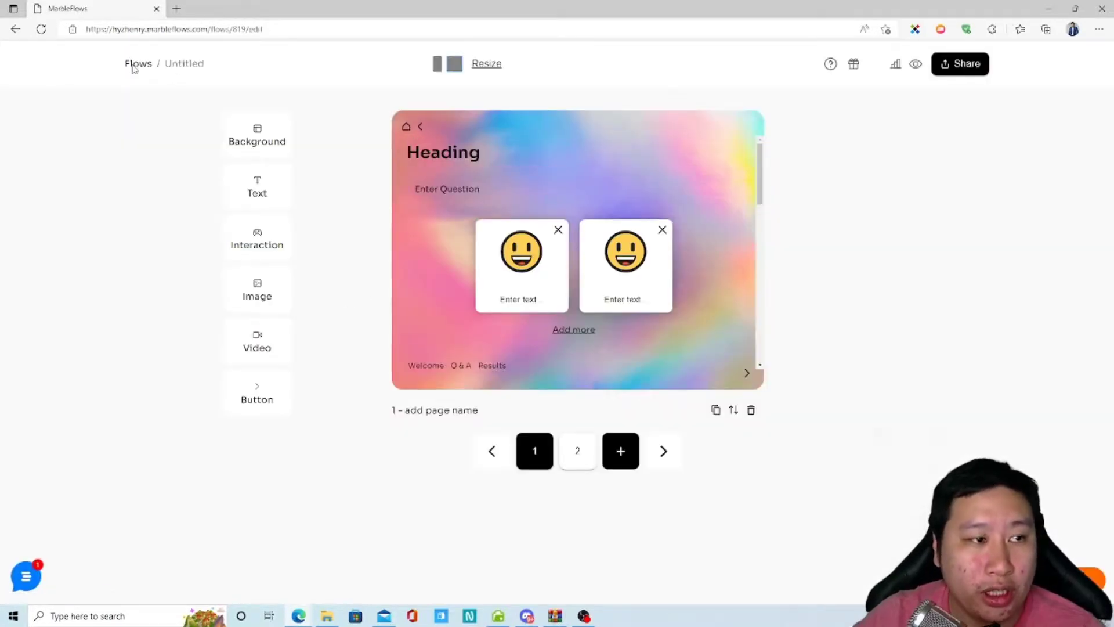
Open the User onboarding 1 flow and switch it to the slider format.
click(133, 65)
click(632, 231)
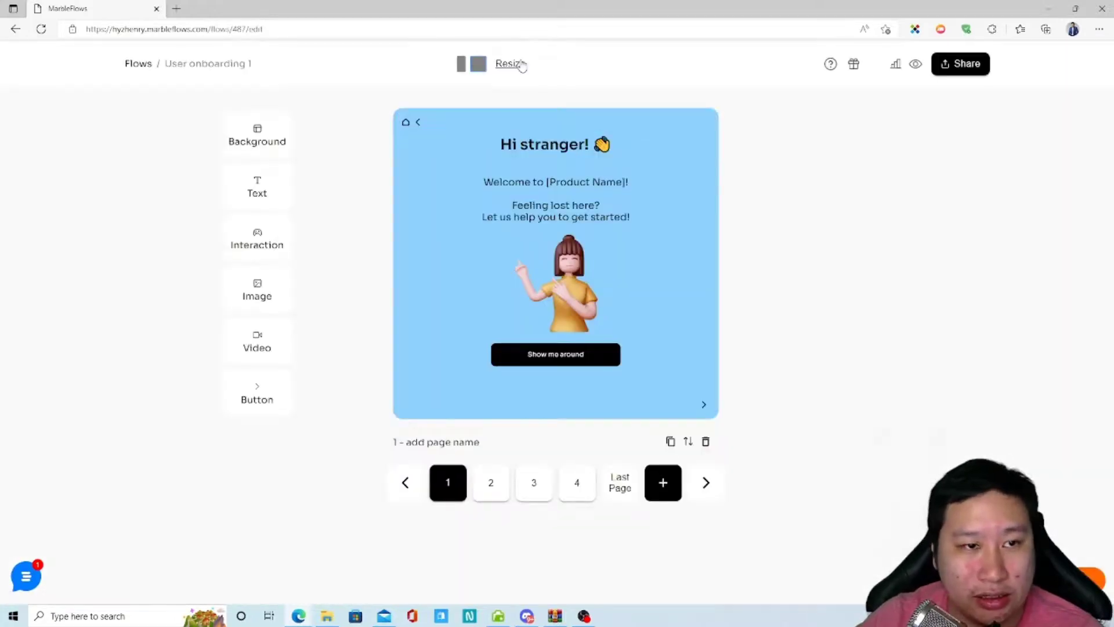
click(461, 67)
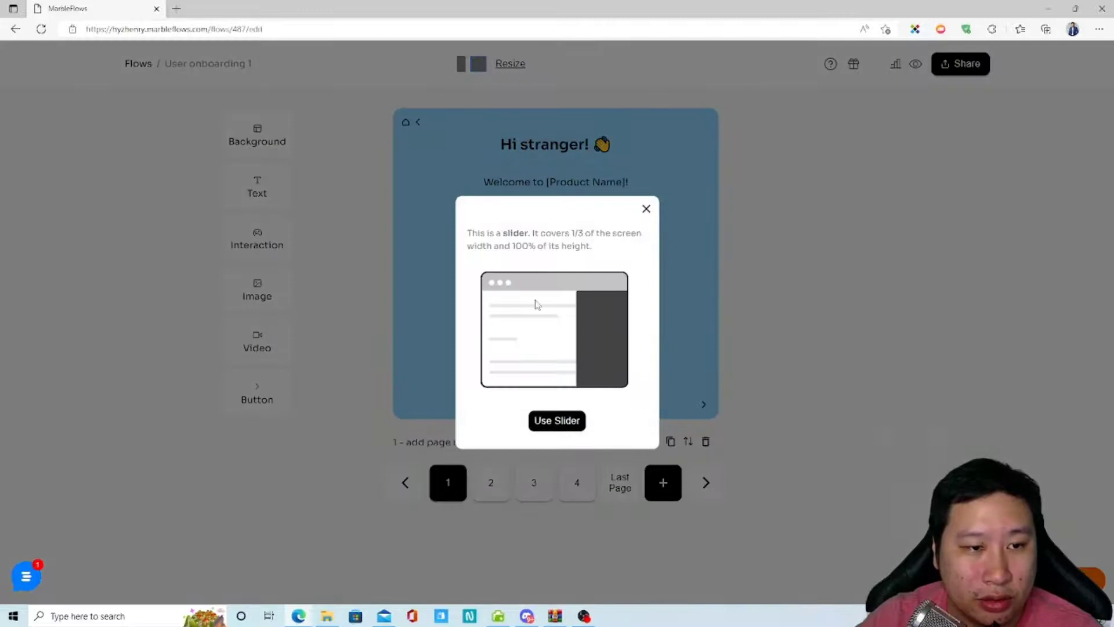
click(557, 421)
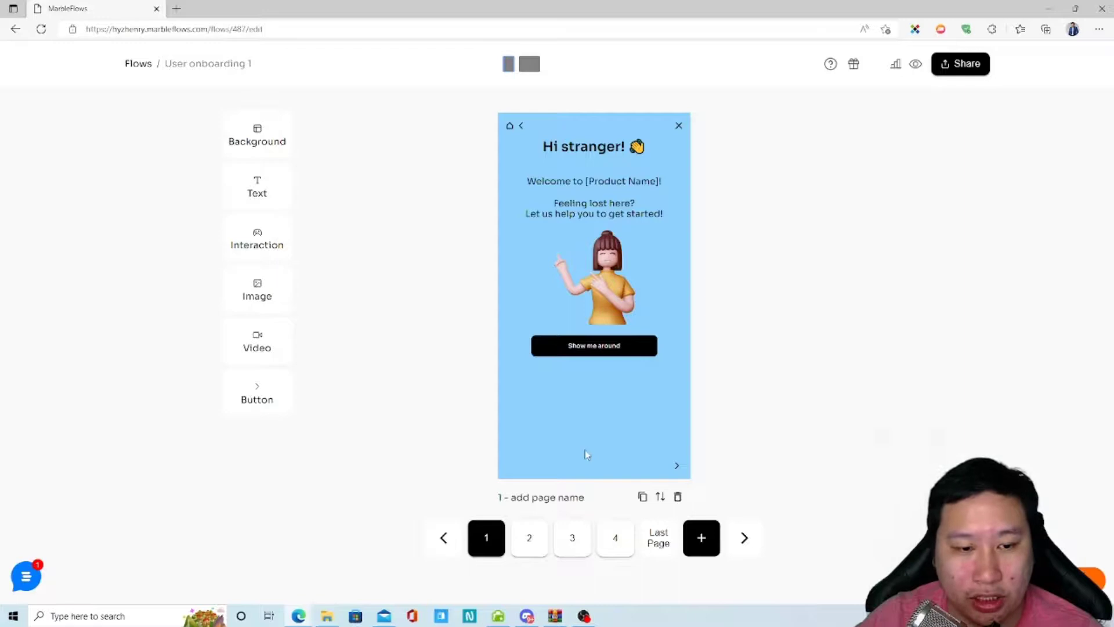
Page through slides 1–5 of the slider, ending on the 'That's it for now!' page.
click(528, 540)
click(568, 541)
click(614, 543)
click(657, 543)
click(571, 542)
click(525, 545)
click(486, 545)
click(532, 545)
click(572, 542)
click(615, 541)
click(647, 540)
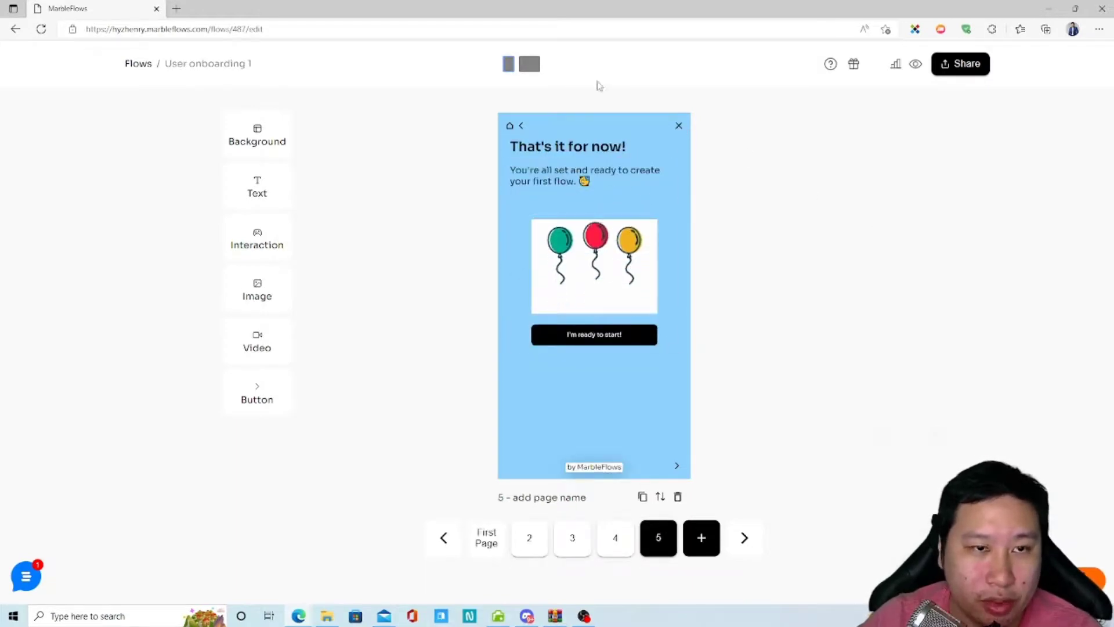
Read and dismiss the resizable canvas layout explanation, then go back to the Flows list.
click(531, 65)
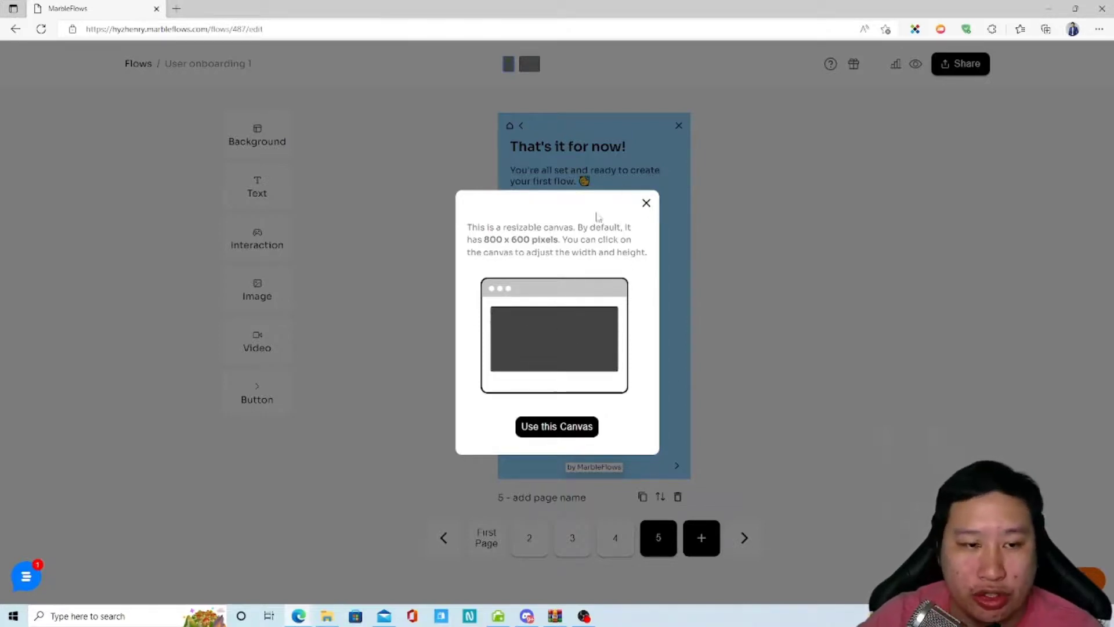
click(646, 203)
click(145, 67)
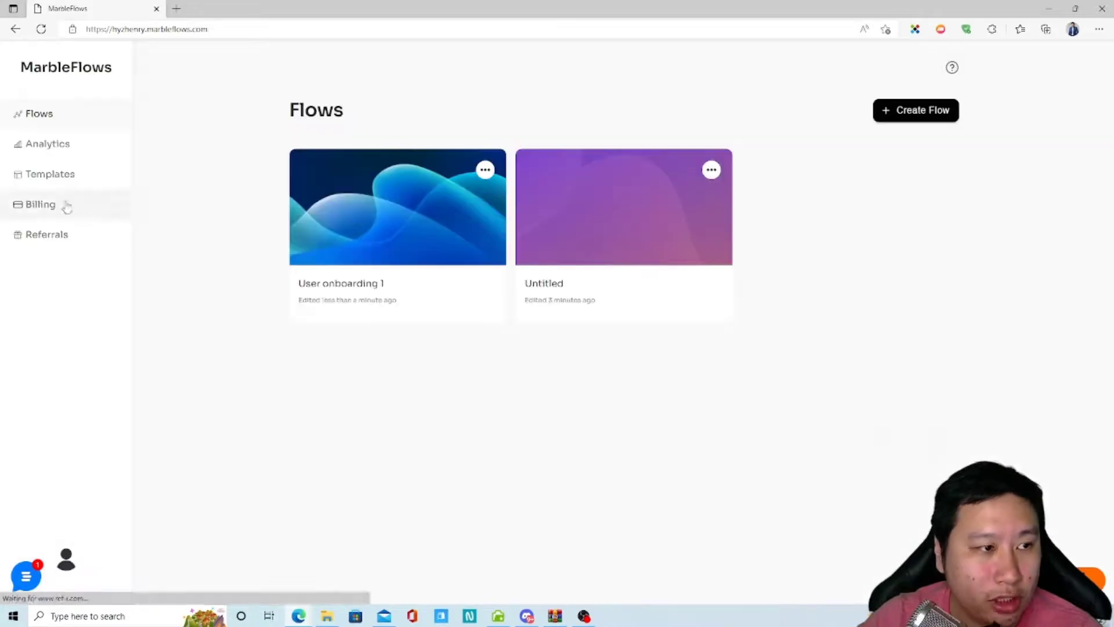
View the Analytics overview for both flows, then go to Templates.
click(63, 144)
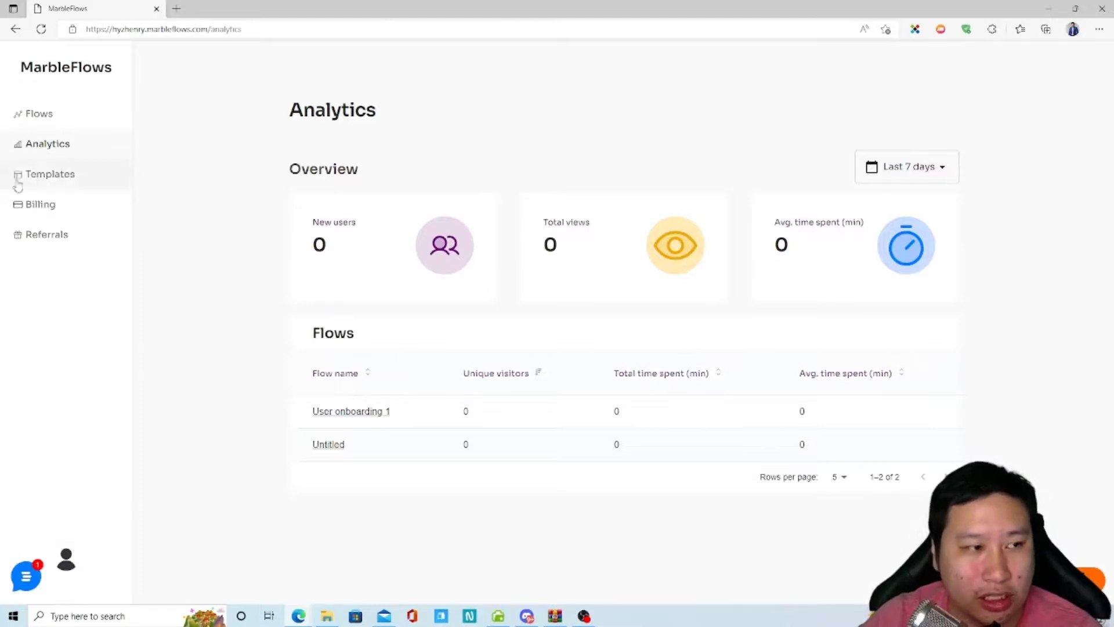
click(55, 179)
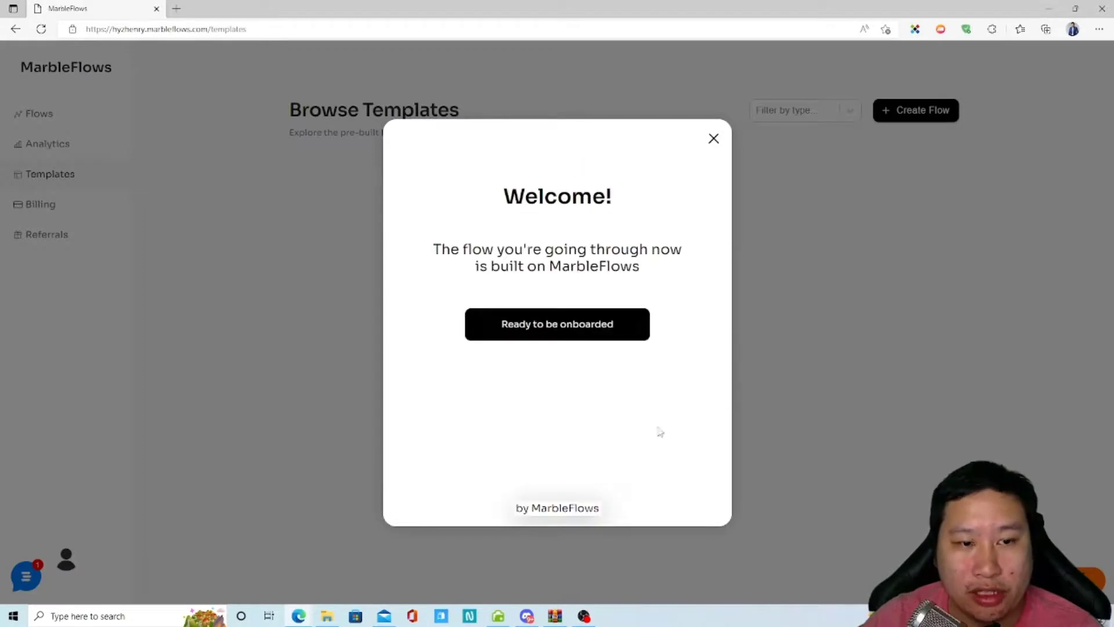
Dismiss the welcome flow and browse the upper part of the Browse Templates grid.
click(712, 140)
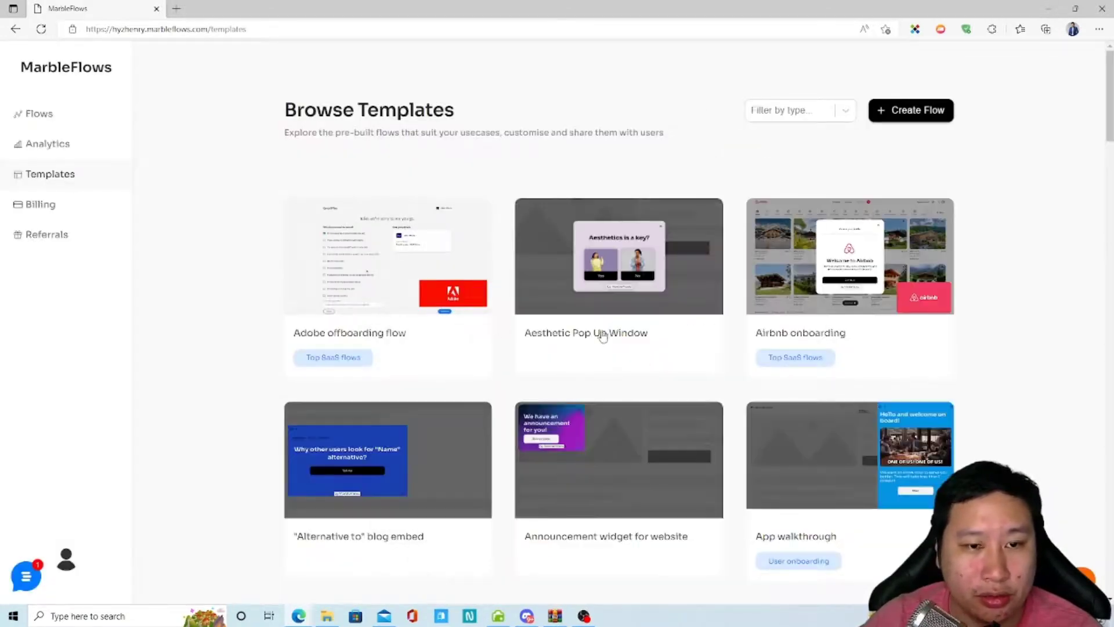
scroll(604, 331, down, 15)
scroll(750, 439, down, 20)
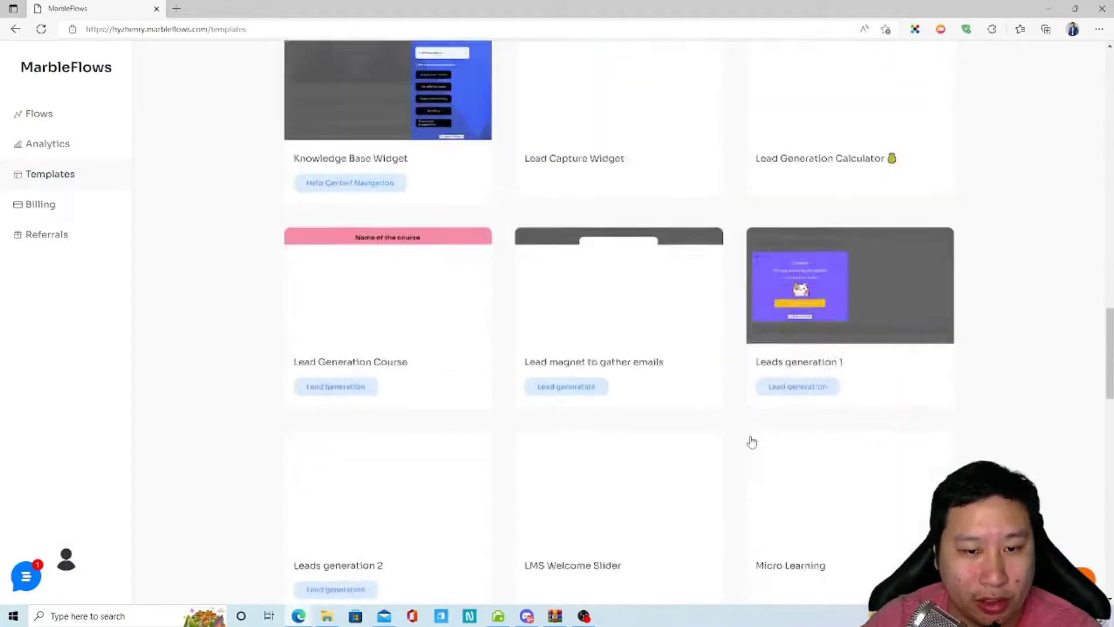
scroll(607, 397, up, 20)
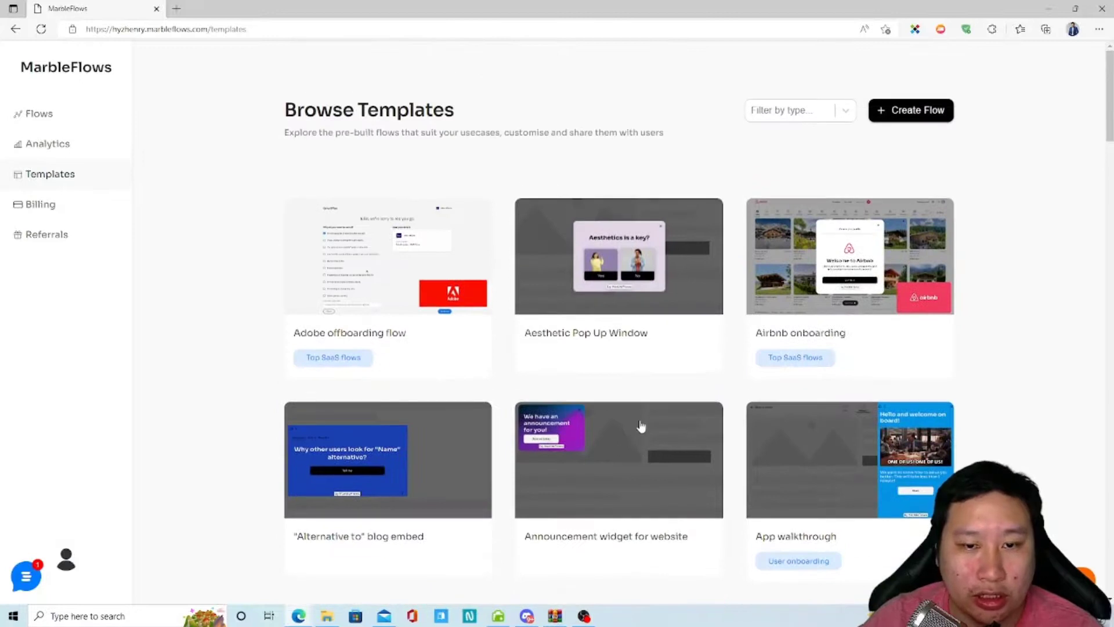
scroll(1038, 385, down, 20)
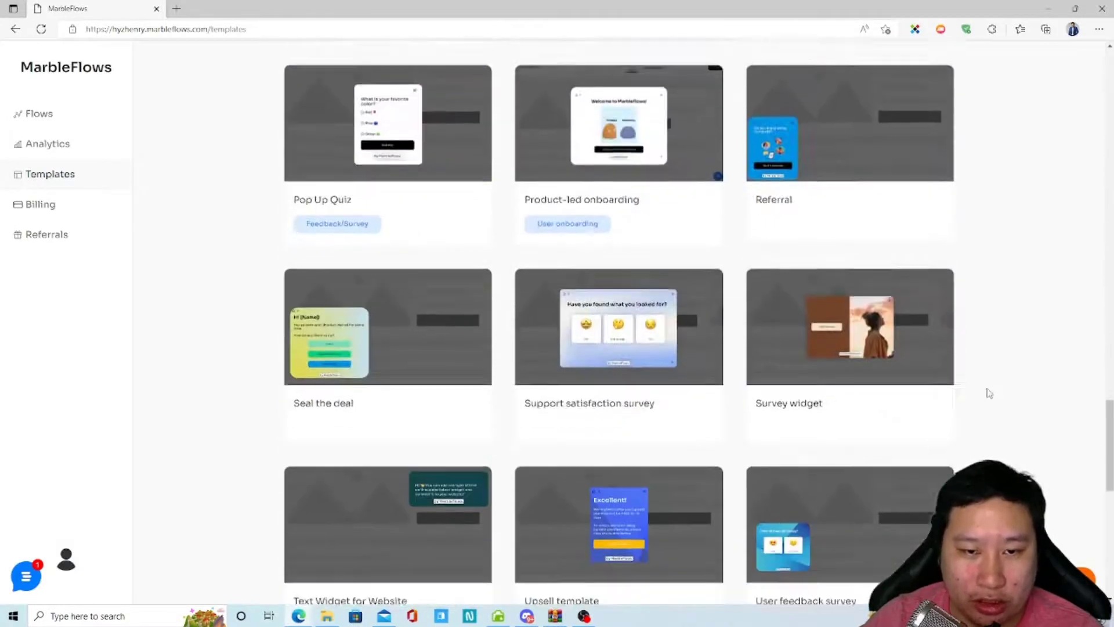
scroll(1002, 396, down, 10)
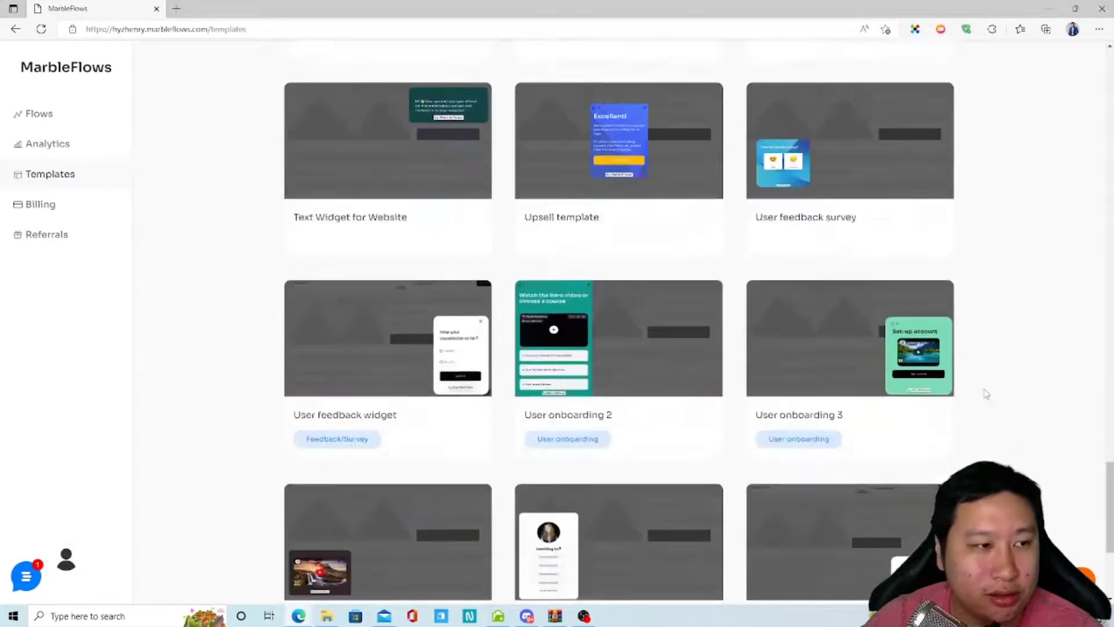
scroll(969, 395, up, 10)
scroll(968, 397, down, 10)
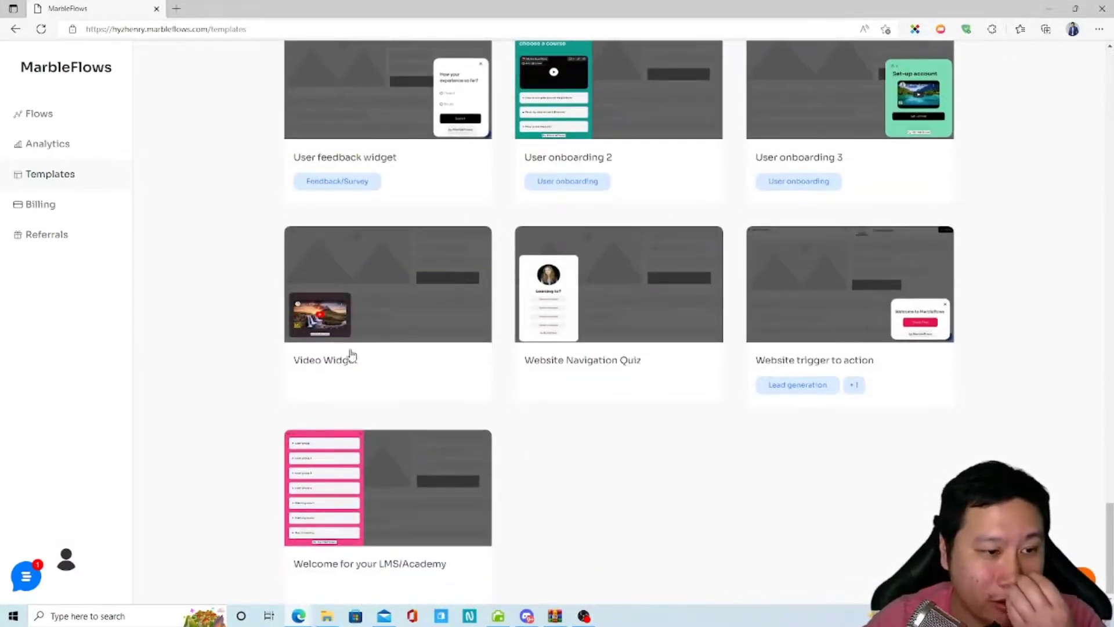
scroll(719, 455, up, 20)
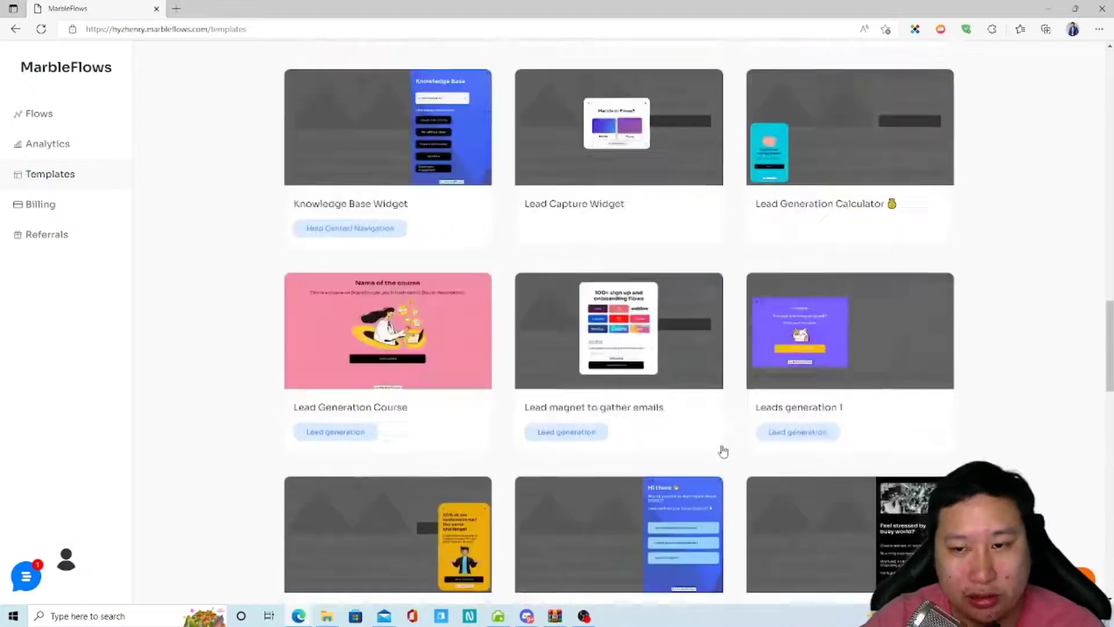
scroll(723, 452, up, 8)
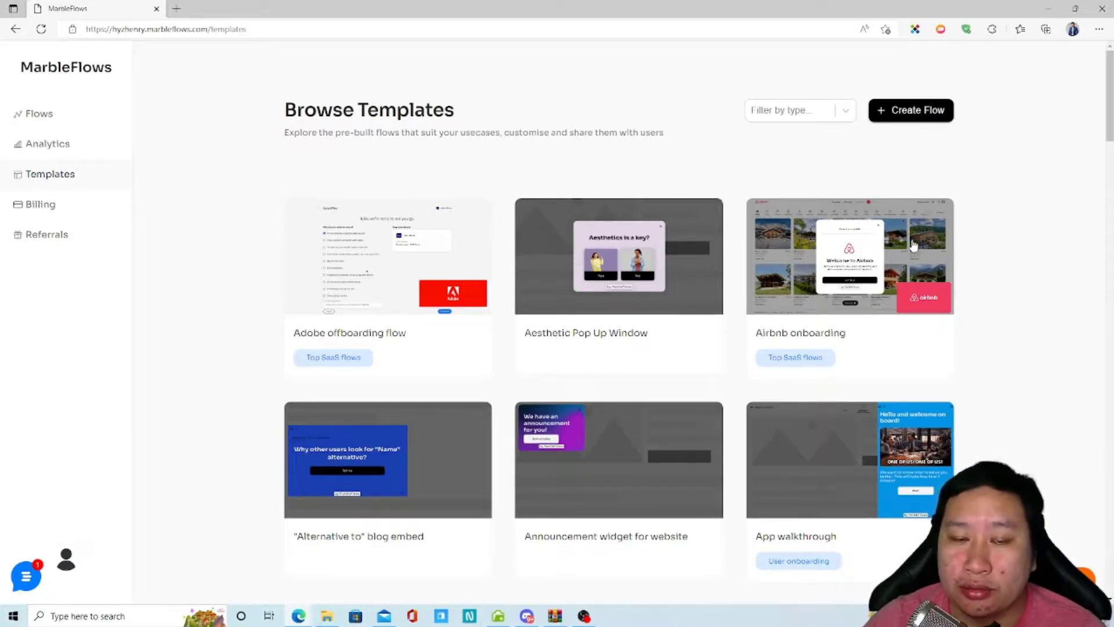
Scroll to the bottom of the templates and preview 'Welcome for your LMS/Academy'.
scroll(639, 505, down, 3)
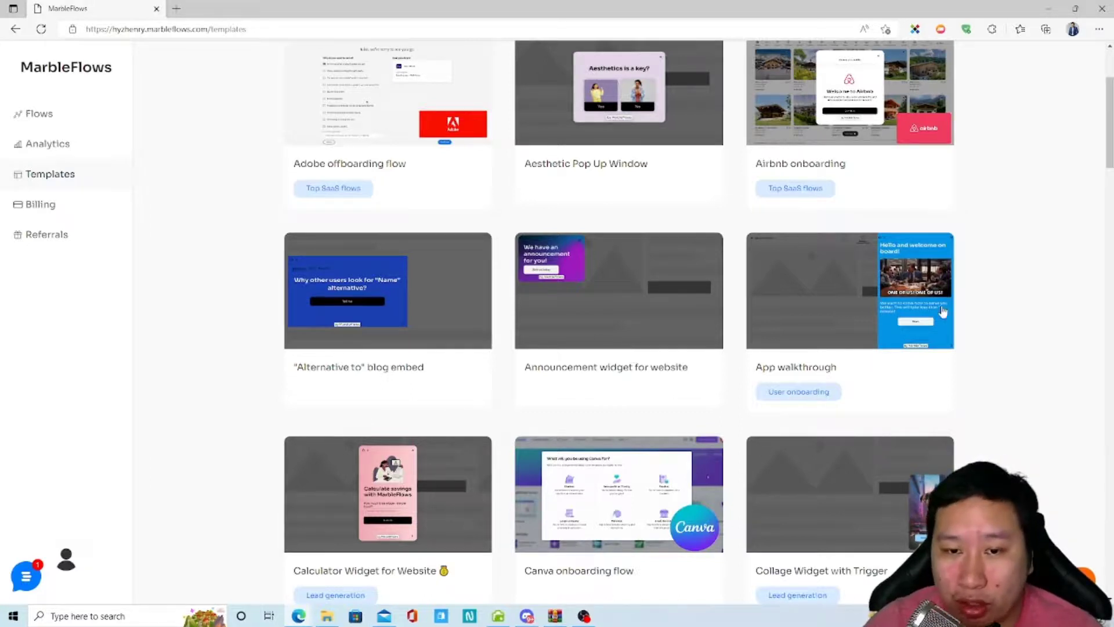
scroll(608, 439, down, 4)
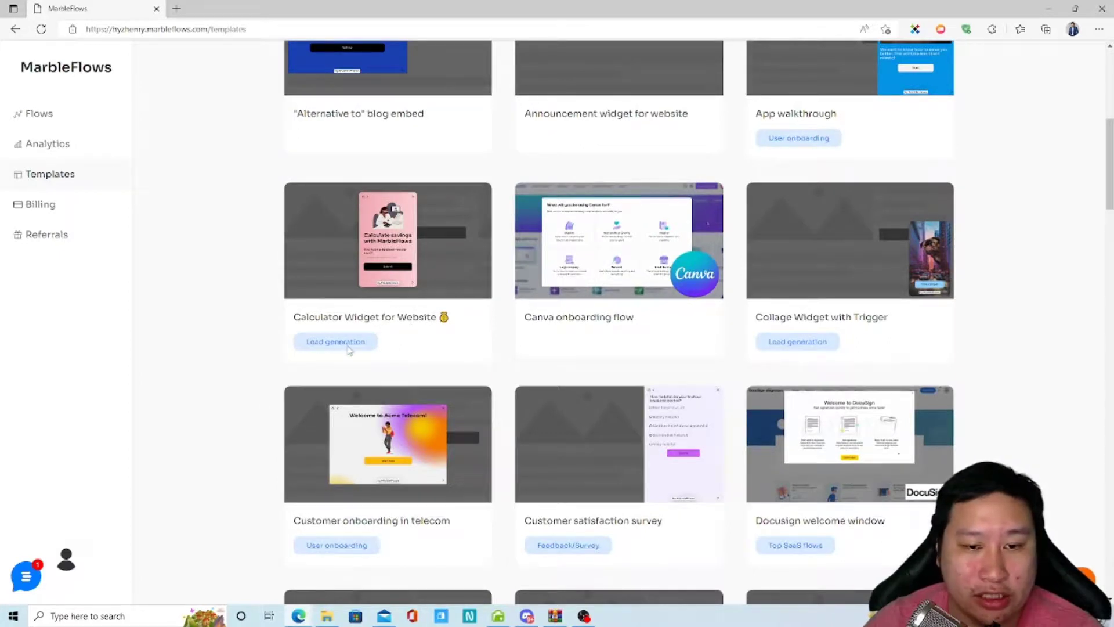
scroll(670, 272, down, 5)
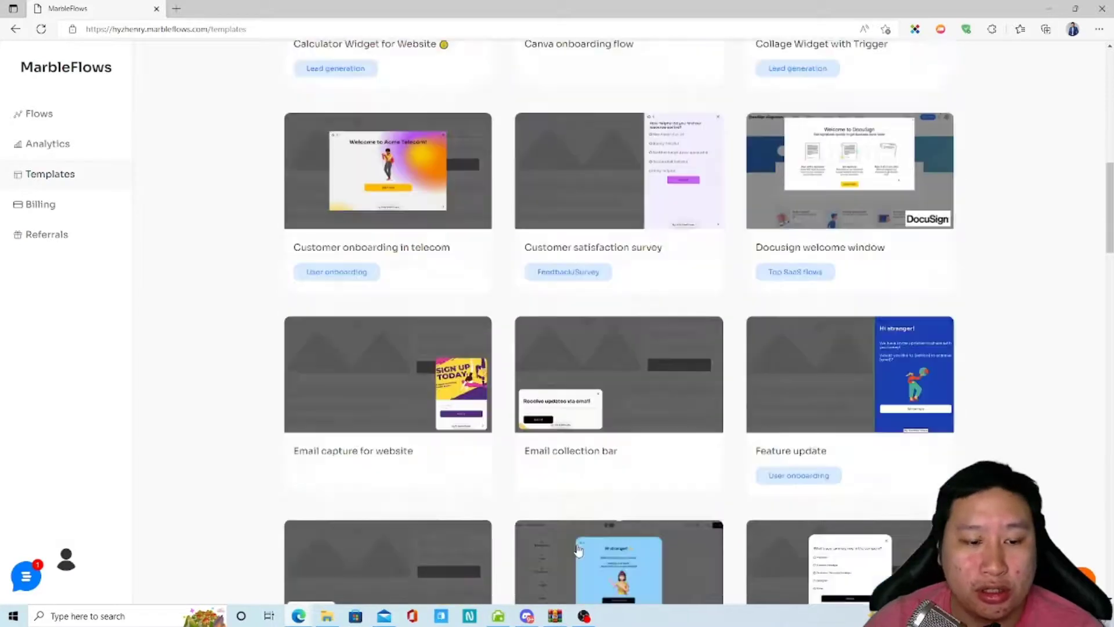
scroll(515, 409, down, 12)
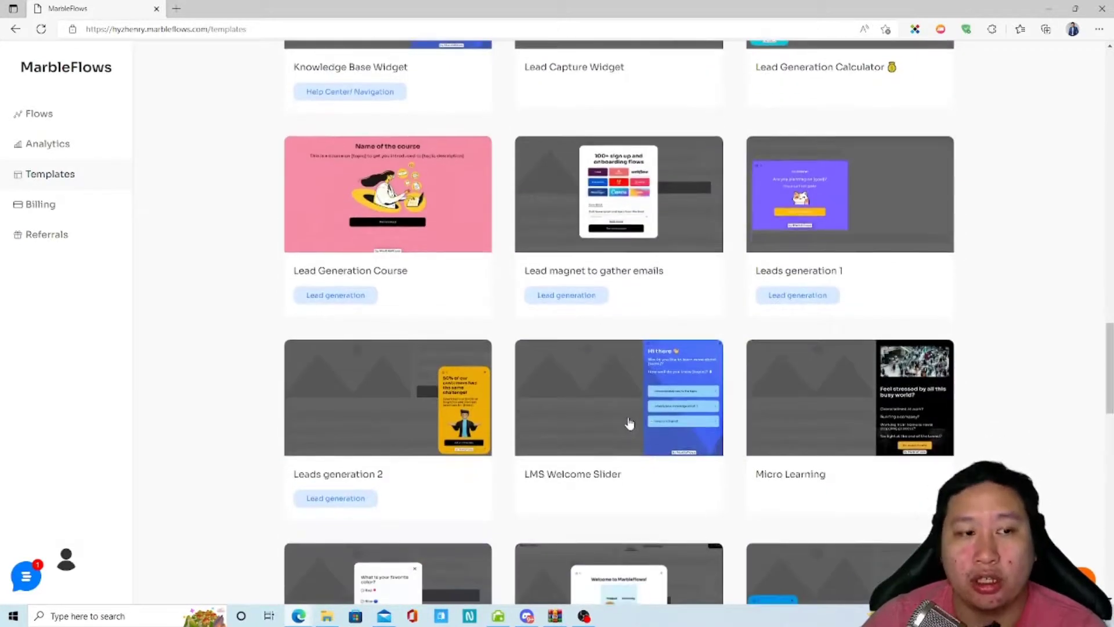
scroll(630, 424, down, 15)
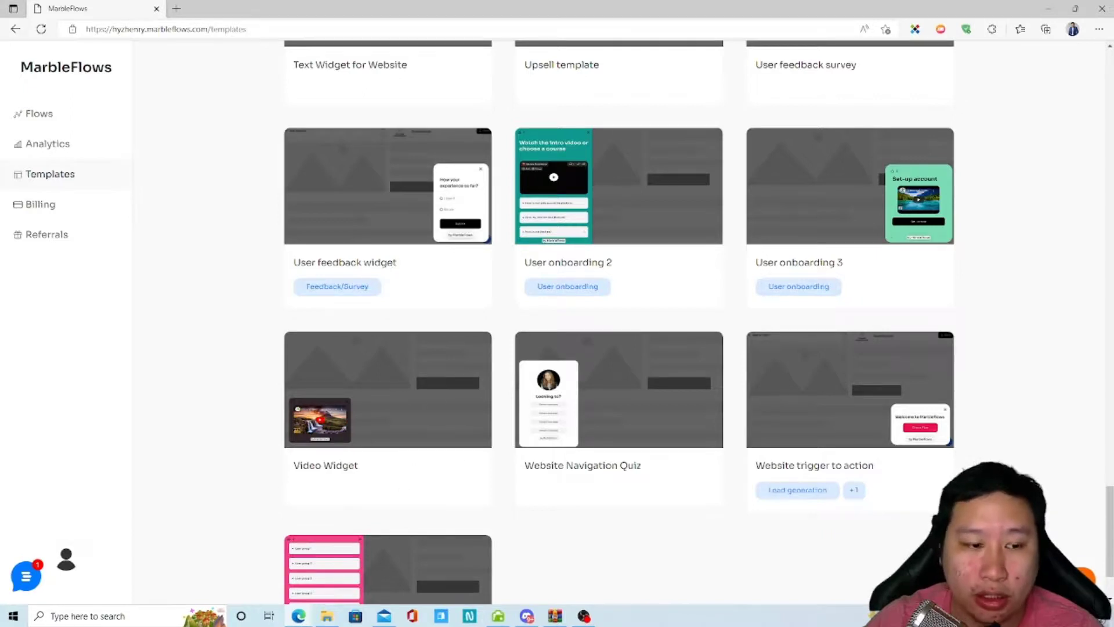
scroll(457, 472, down, 2)
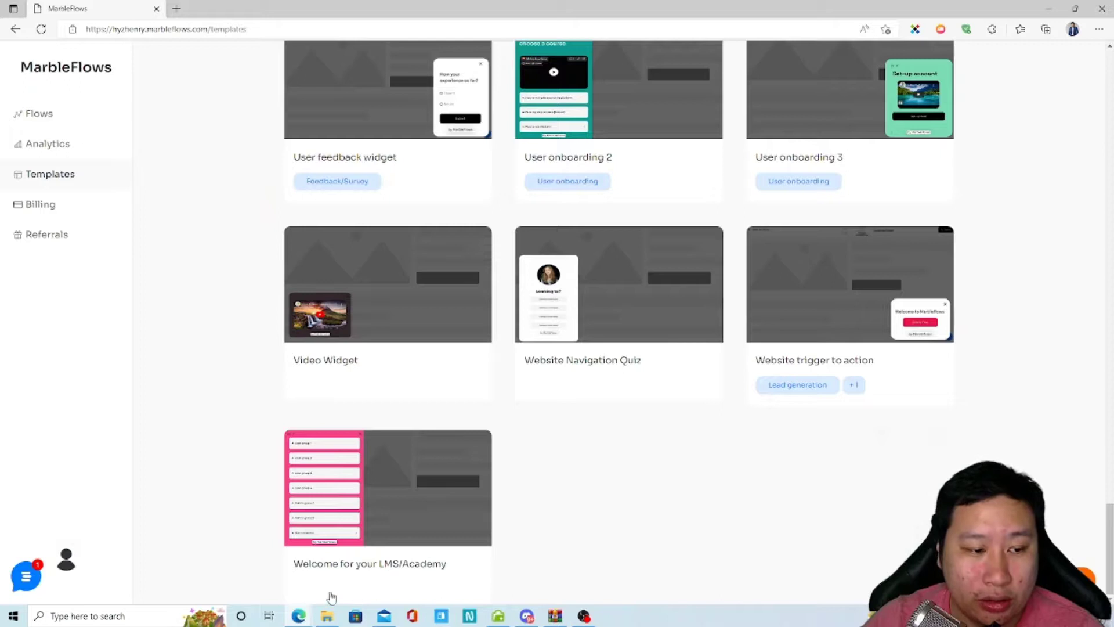
click(340, 534)
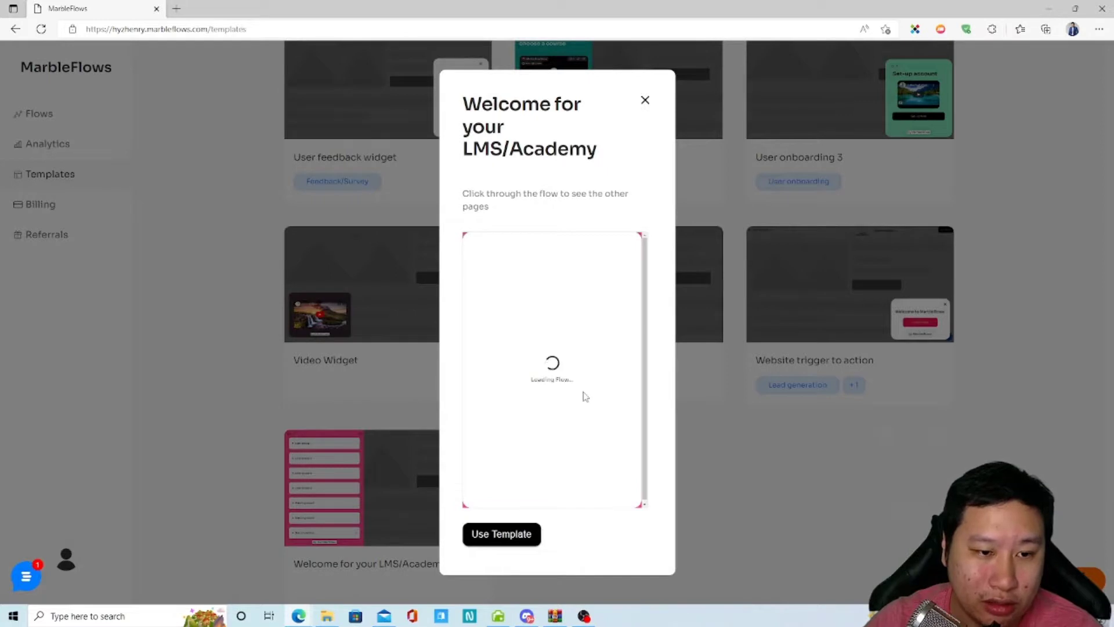
scroll(552, 382, down, 1)
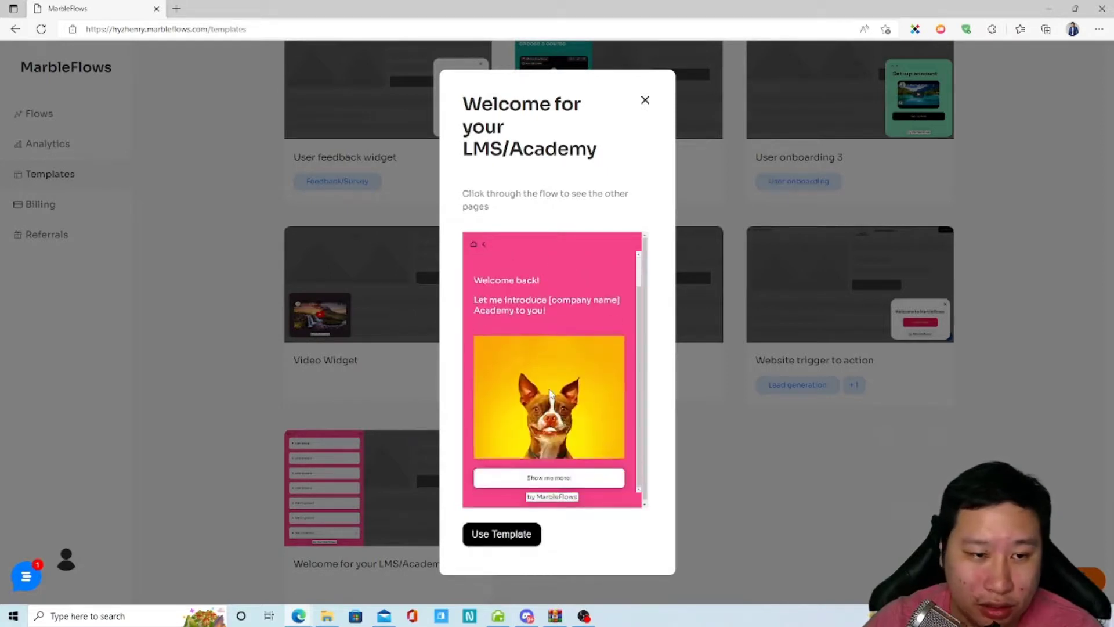
click(533, 478)
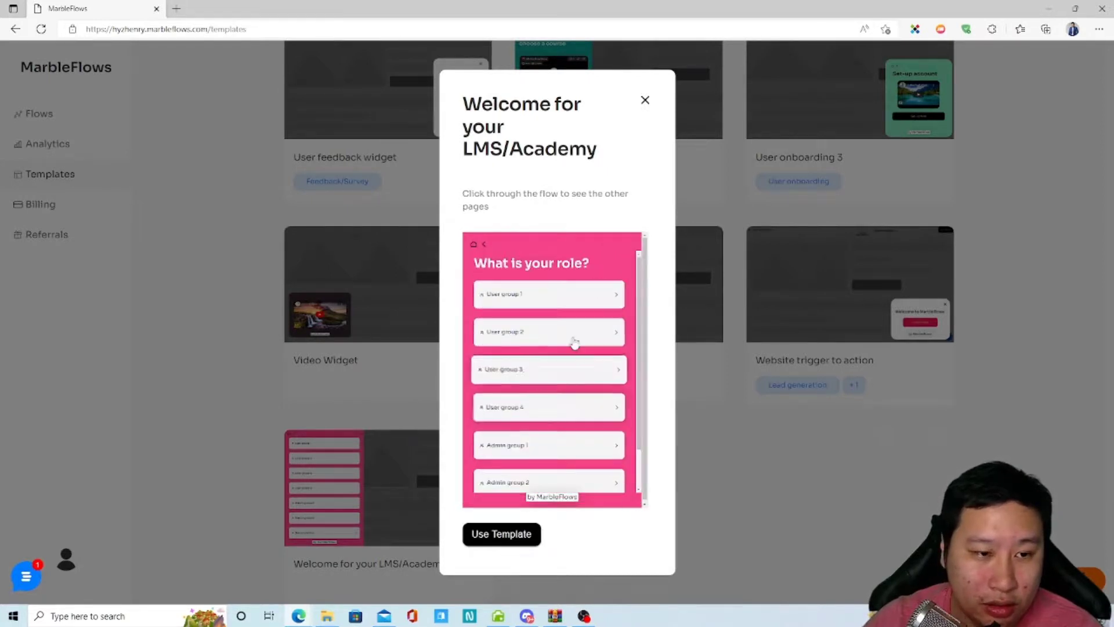
click(643, 101)
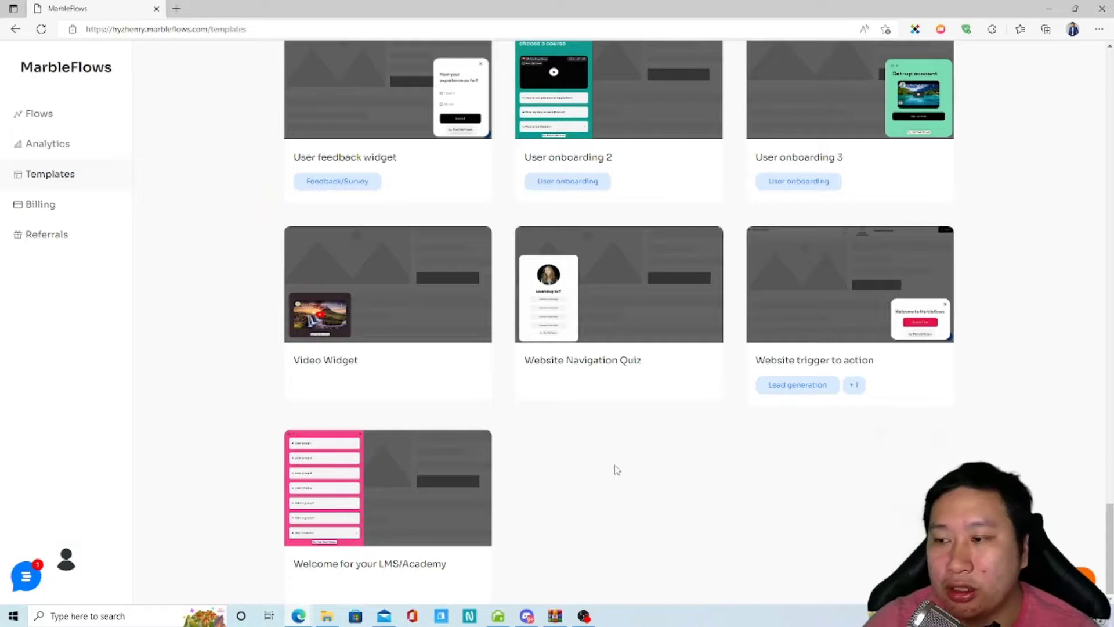
scroll(612, 451, up, 20)
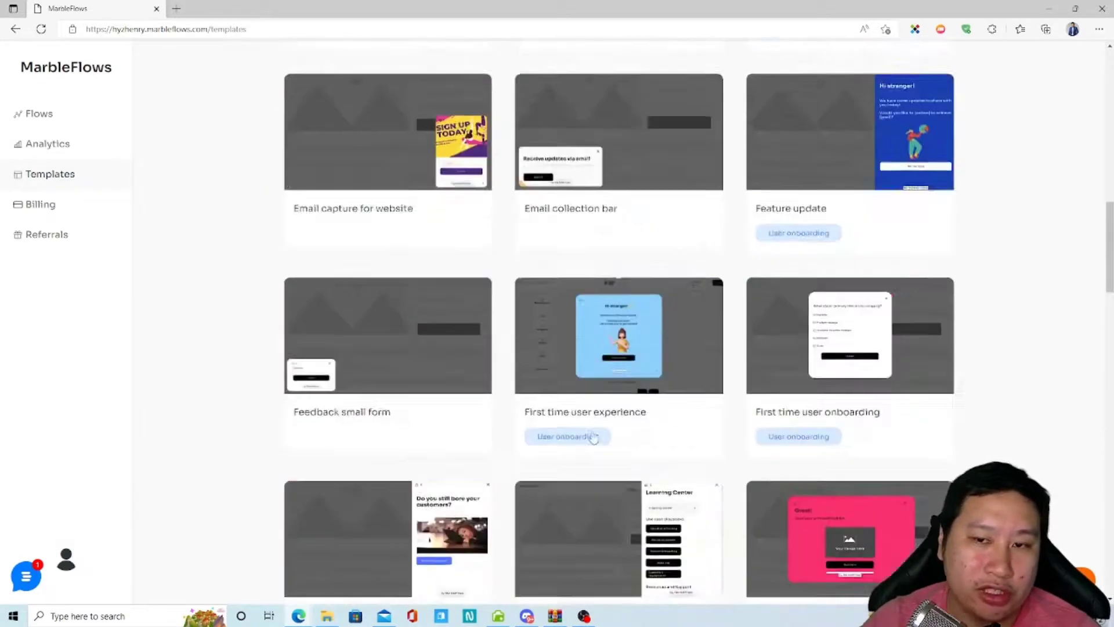
scroll(596, 438, up, 3)
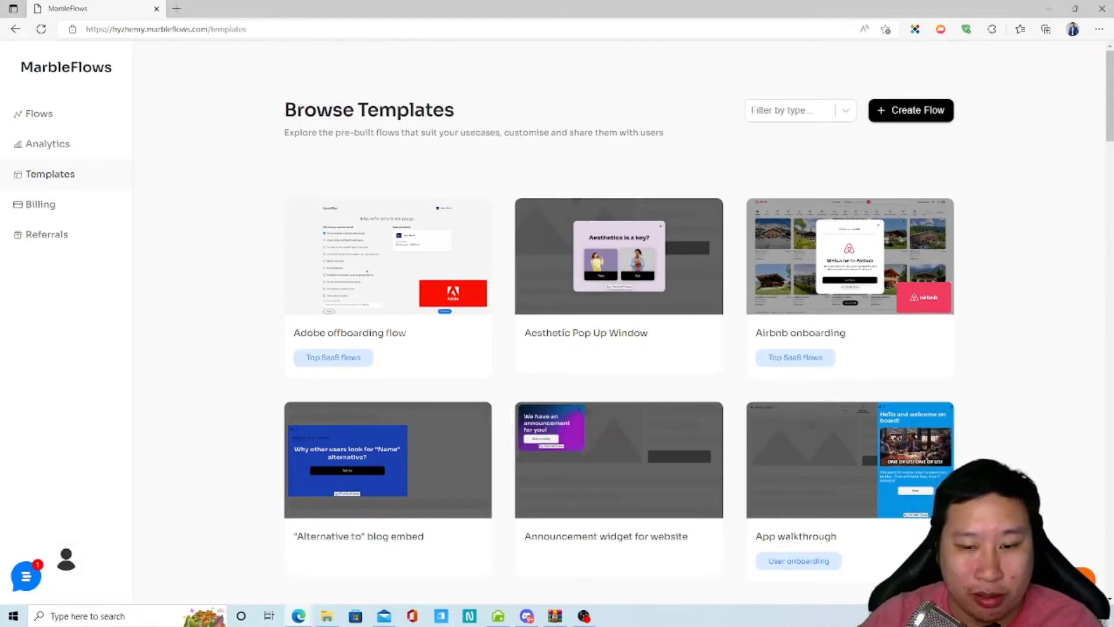
click(618, 272)
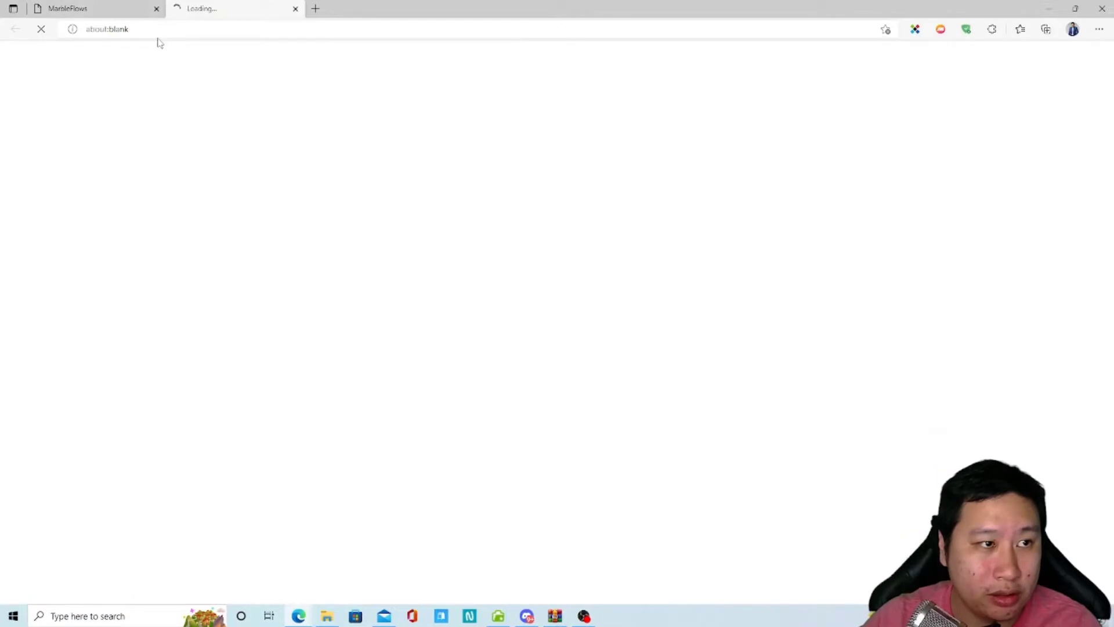
click(295, 8)
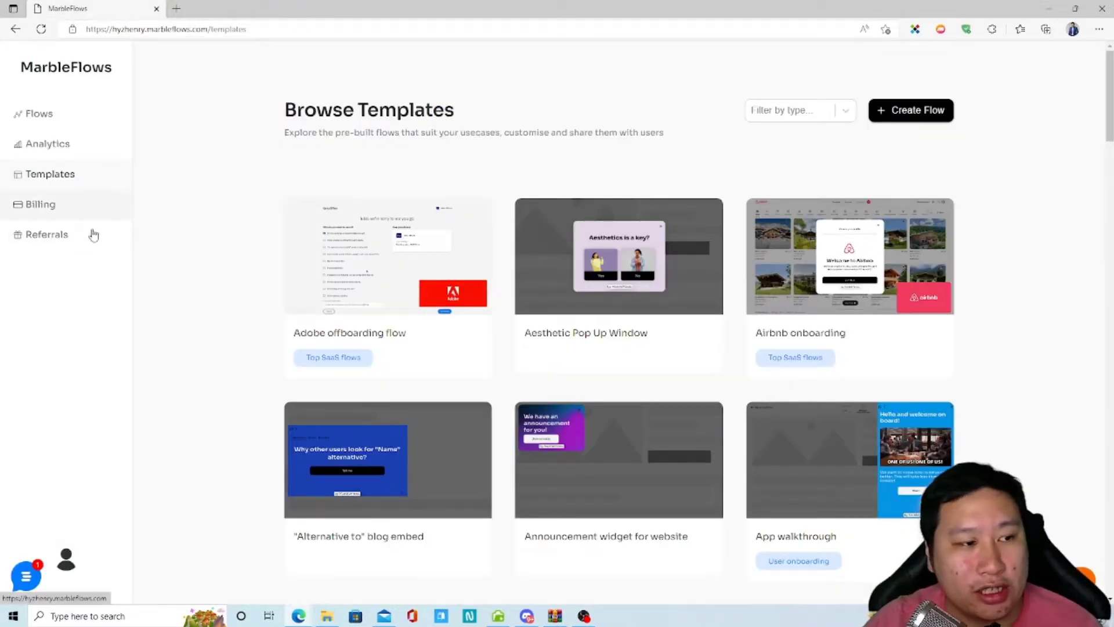
click(67, 560)
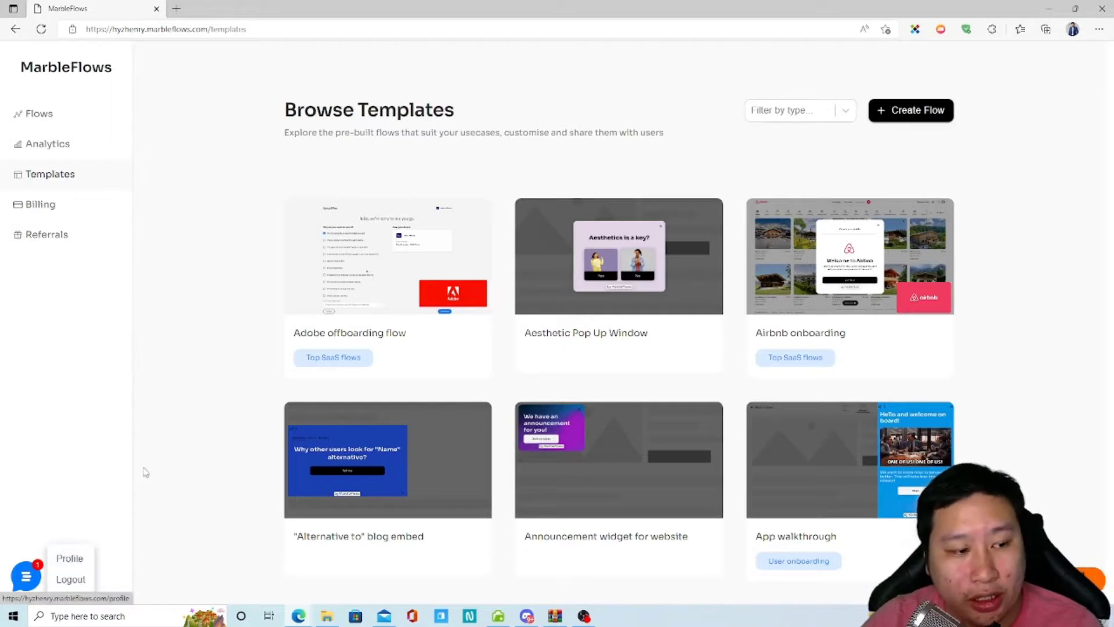
click(128, 446)
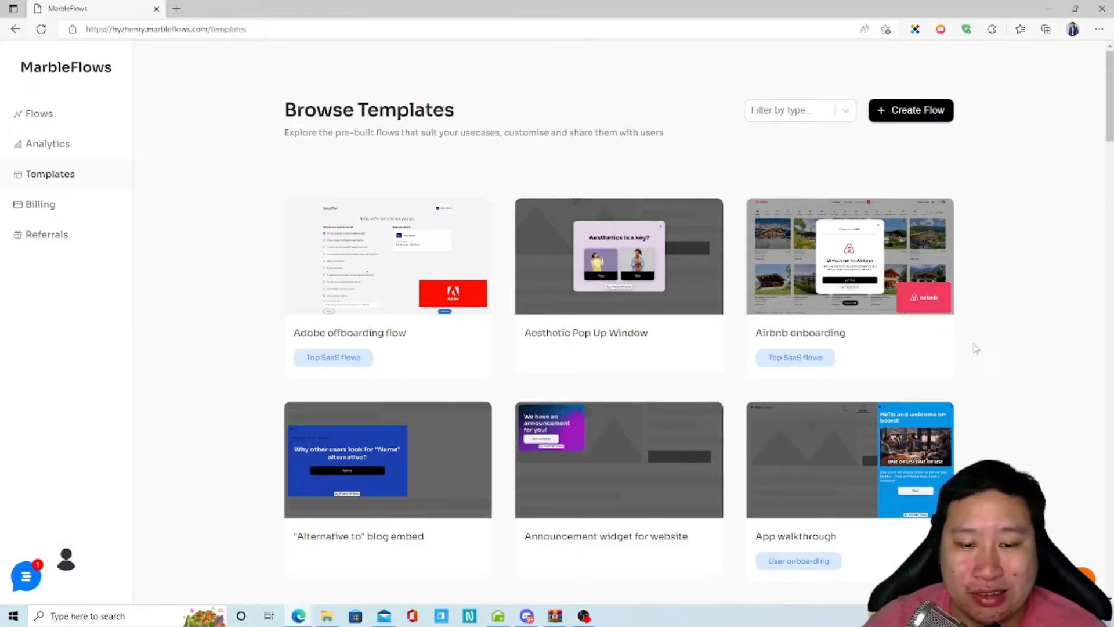
scroll(1006, 430, down, 5)
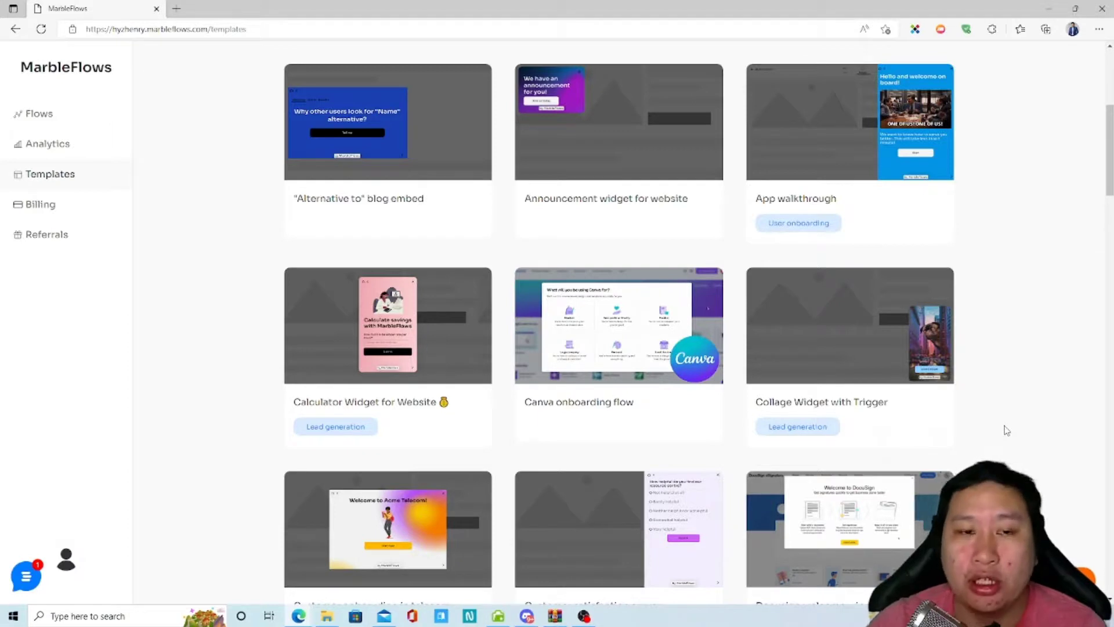
scroll(252, 264, up, 5)
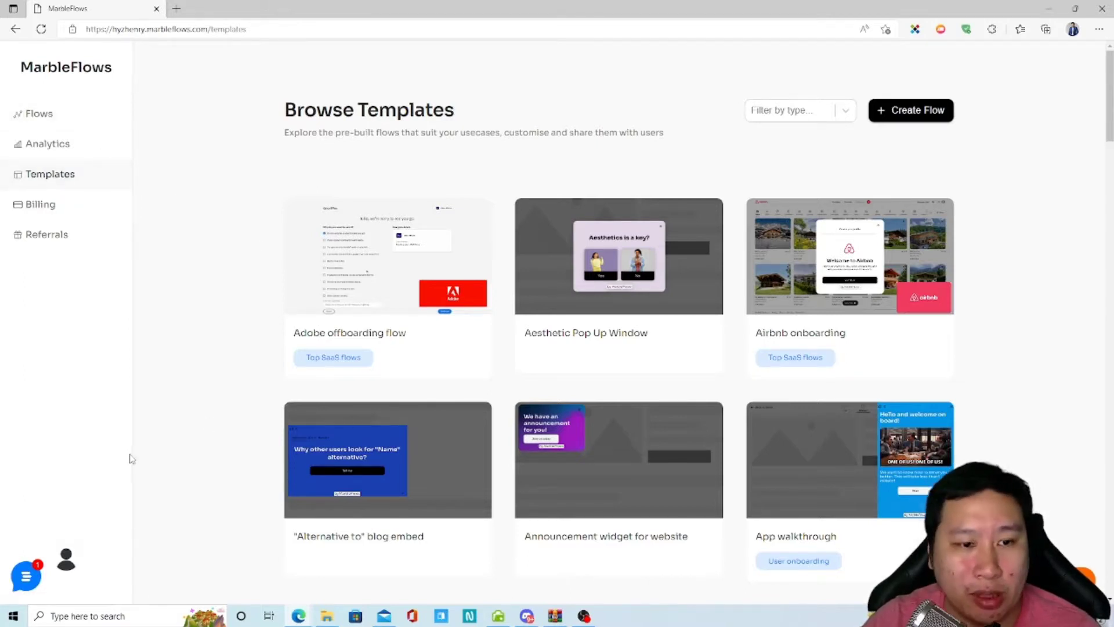
scroll(131, 459, down, 15)
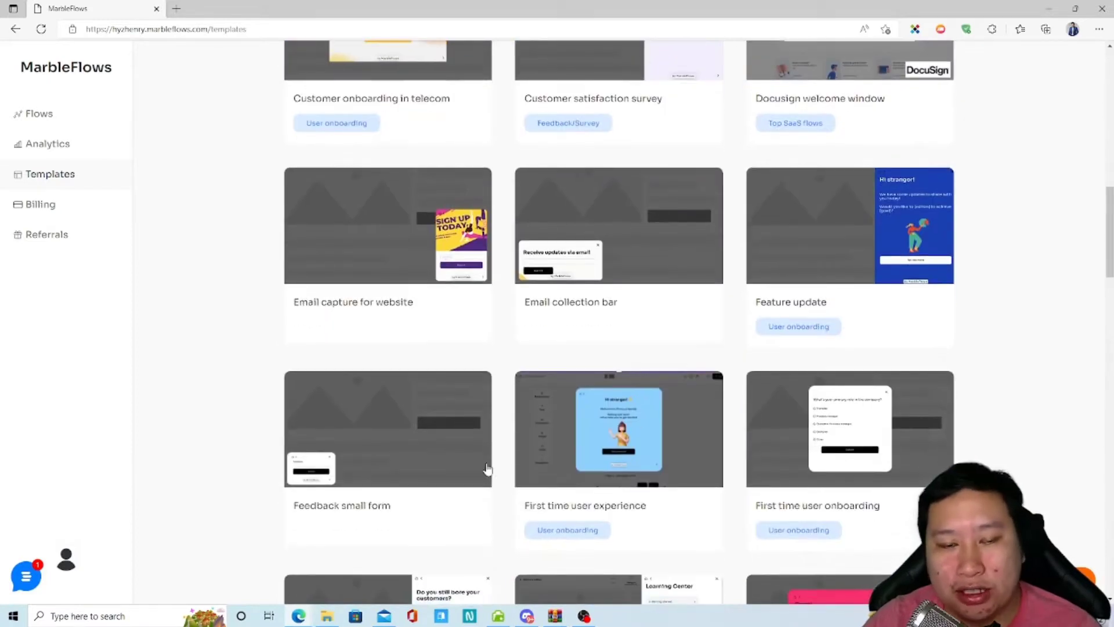
scroll(487, 469, down, 20)
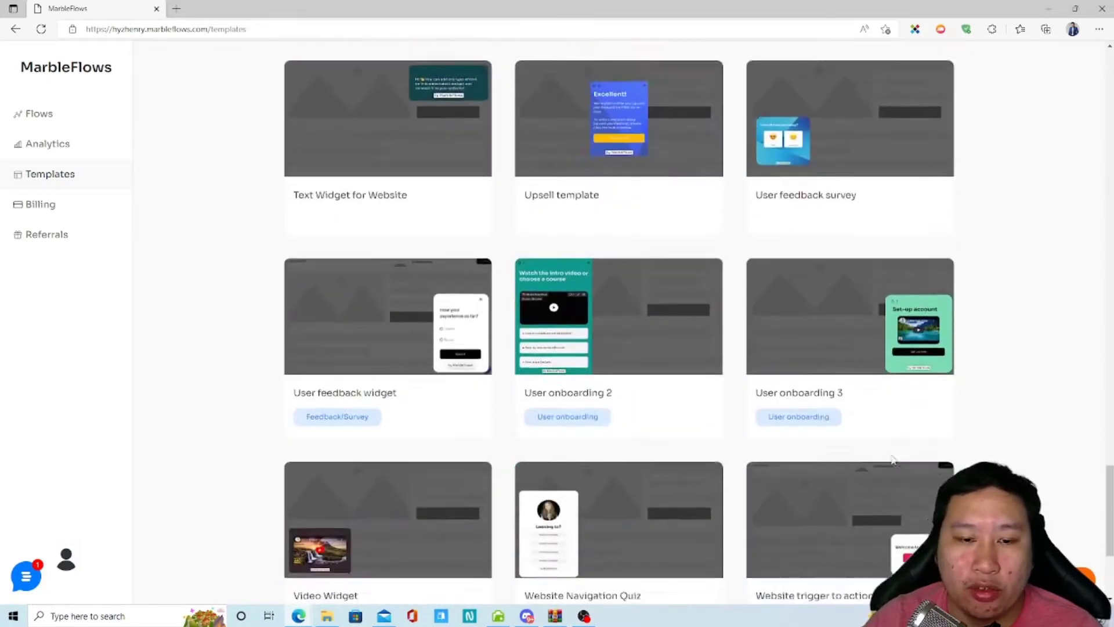
scroll(891, 461, down, 4)
scroll(664, 527, up, 17)
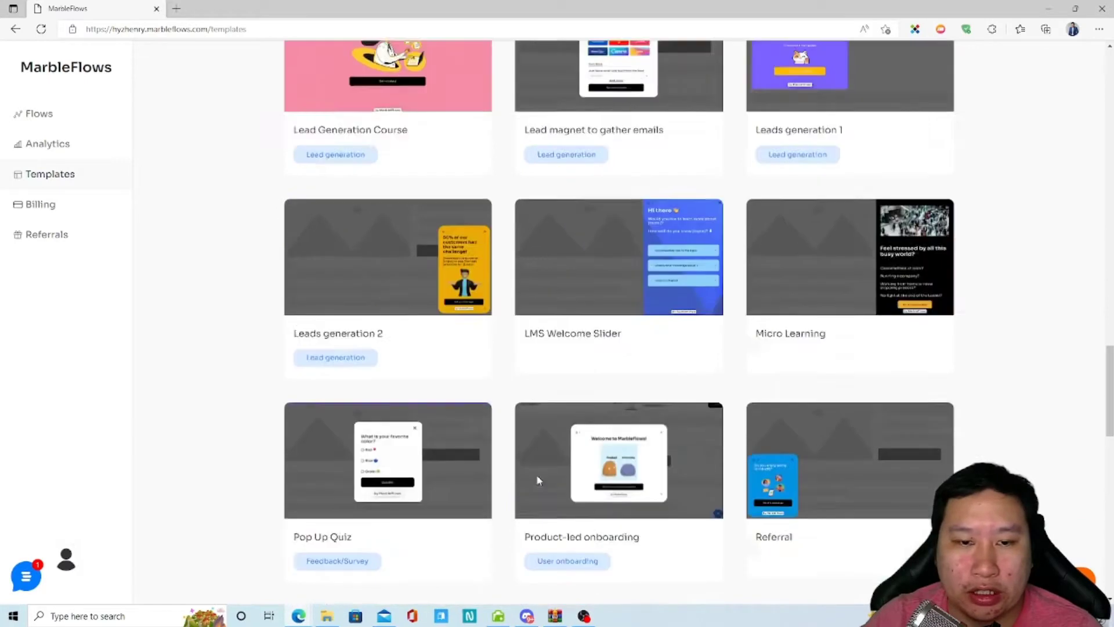
scroll(536, 475, up, 5)
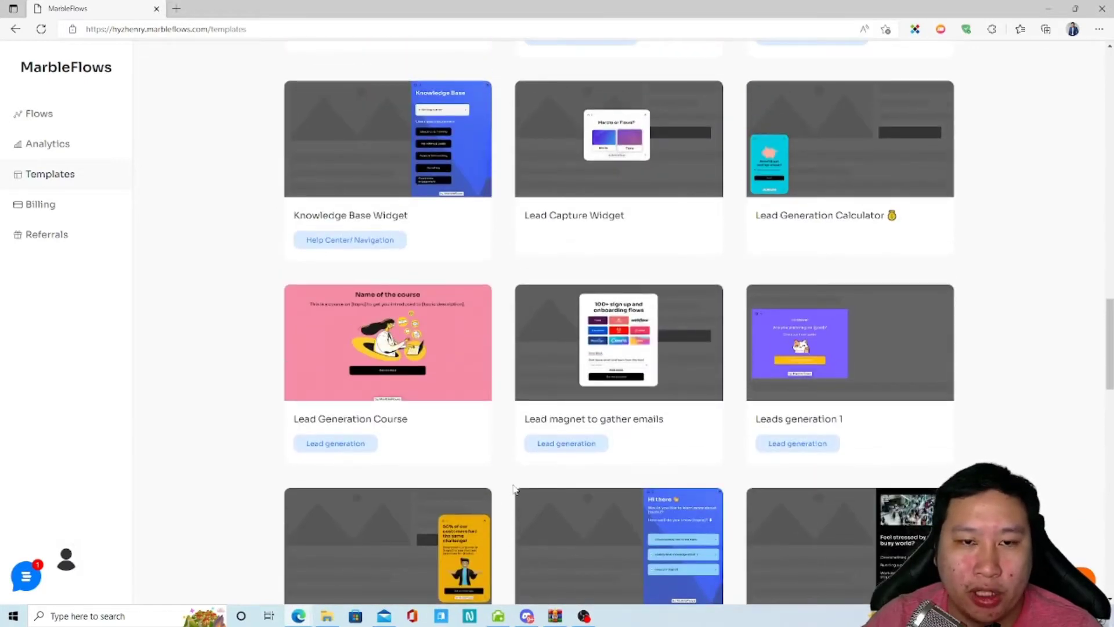
scroll(514, 489, up, 10)
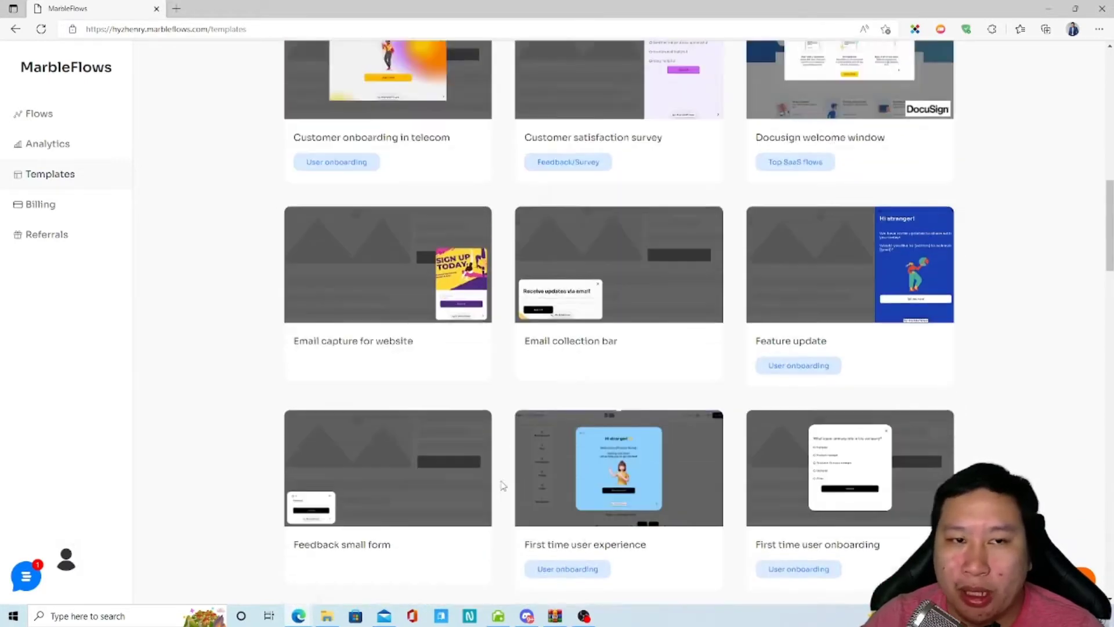
scroll(502, 485, up, 15)
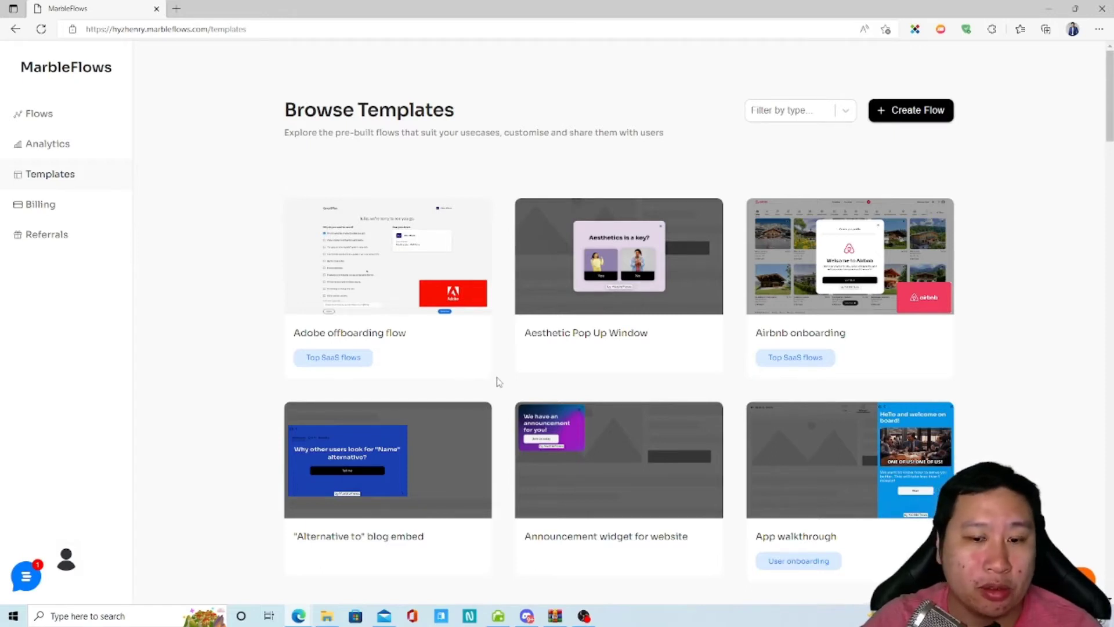
scroll(499, 380, down, 5)
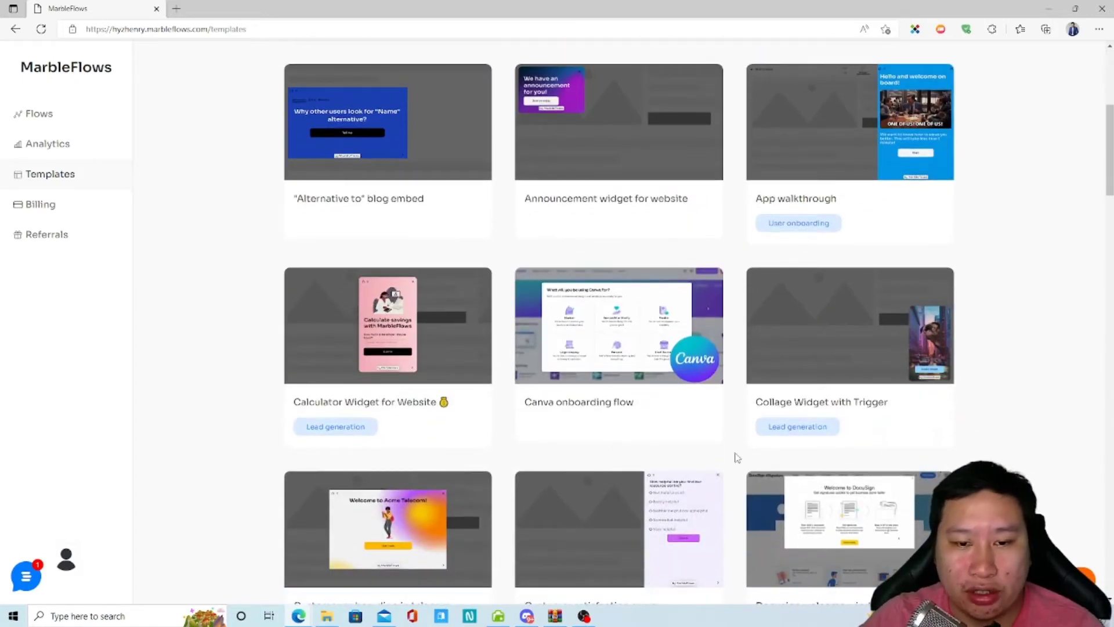